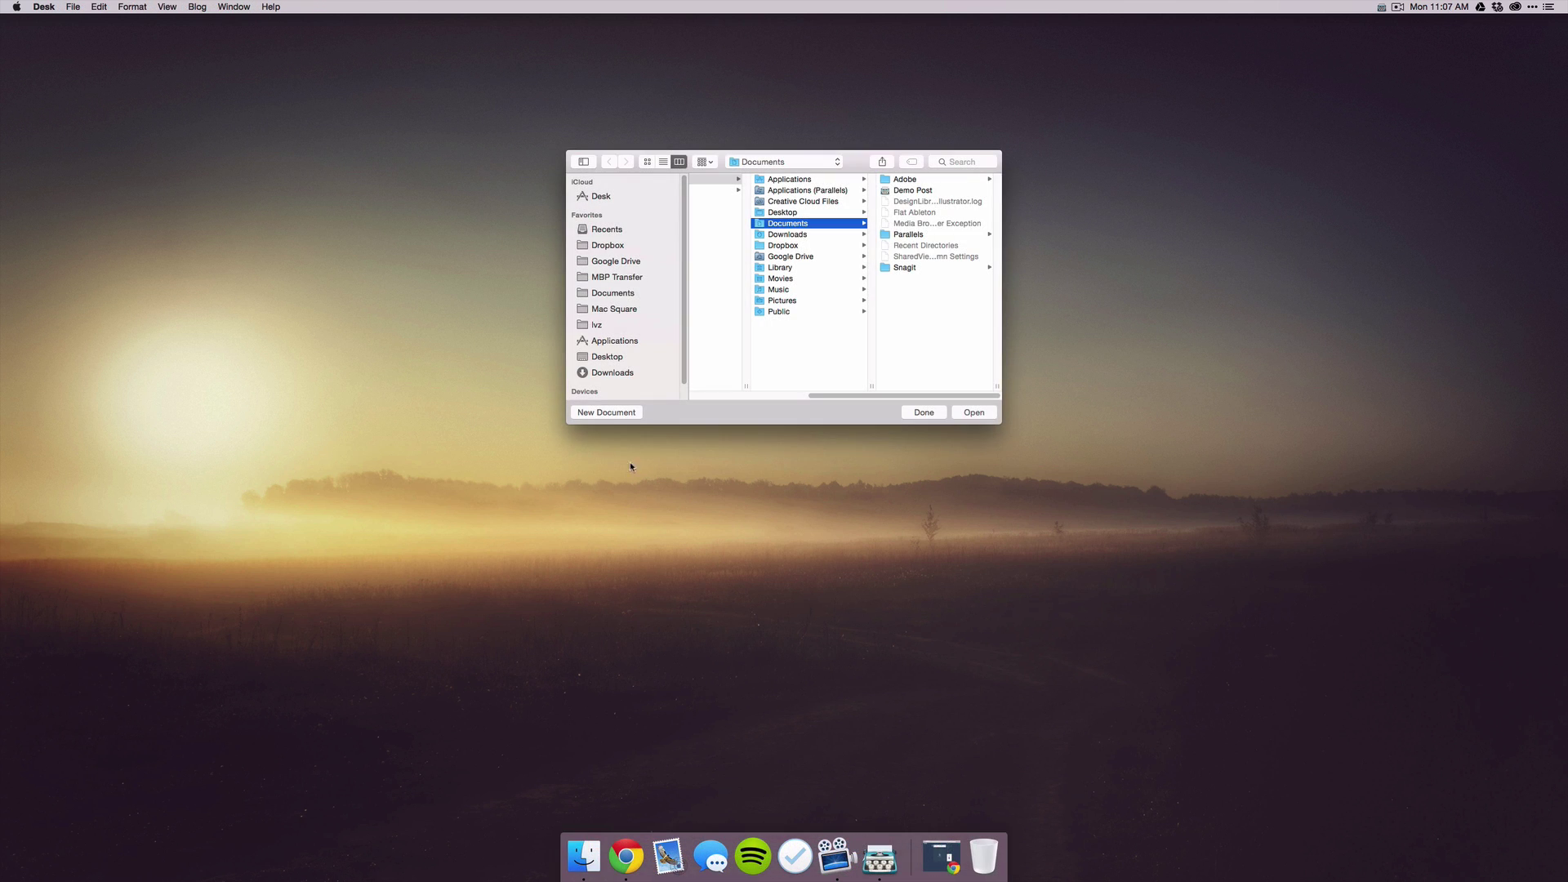
Step: Create a blank document with a one-line self-introduction ending in "you've been lied to!"
{"action": "left_click", "coordinate": [613, 413]}
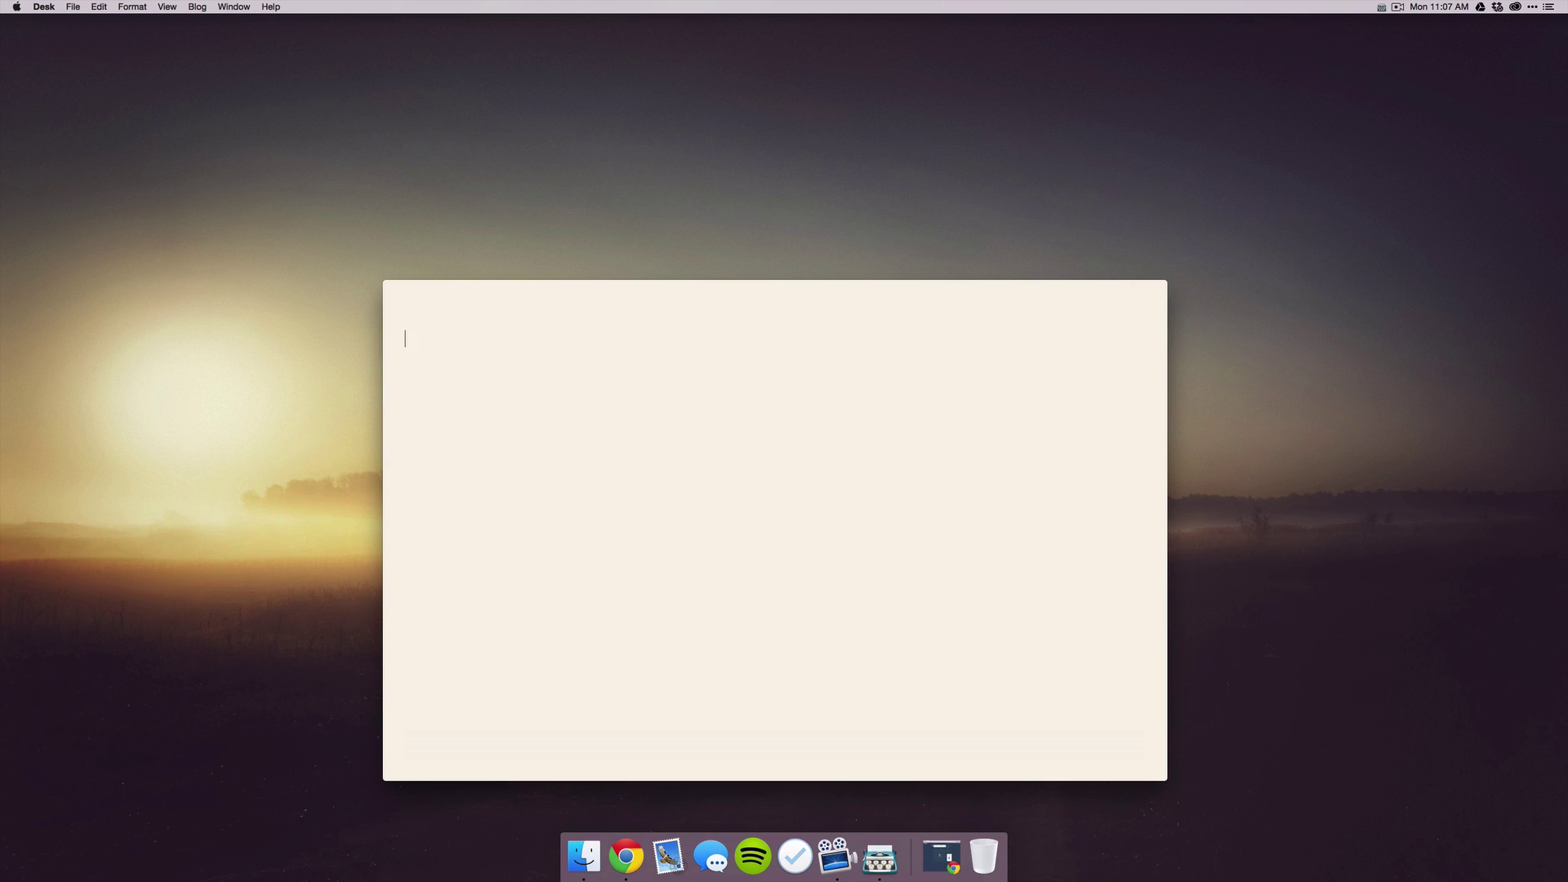
{"action": "type", "text": "Hi my name is George, not Mac"}
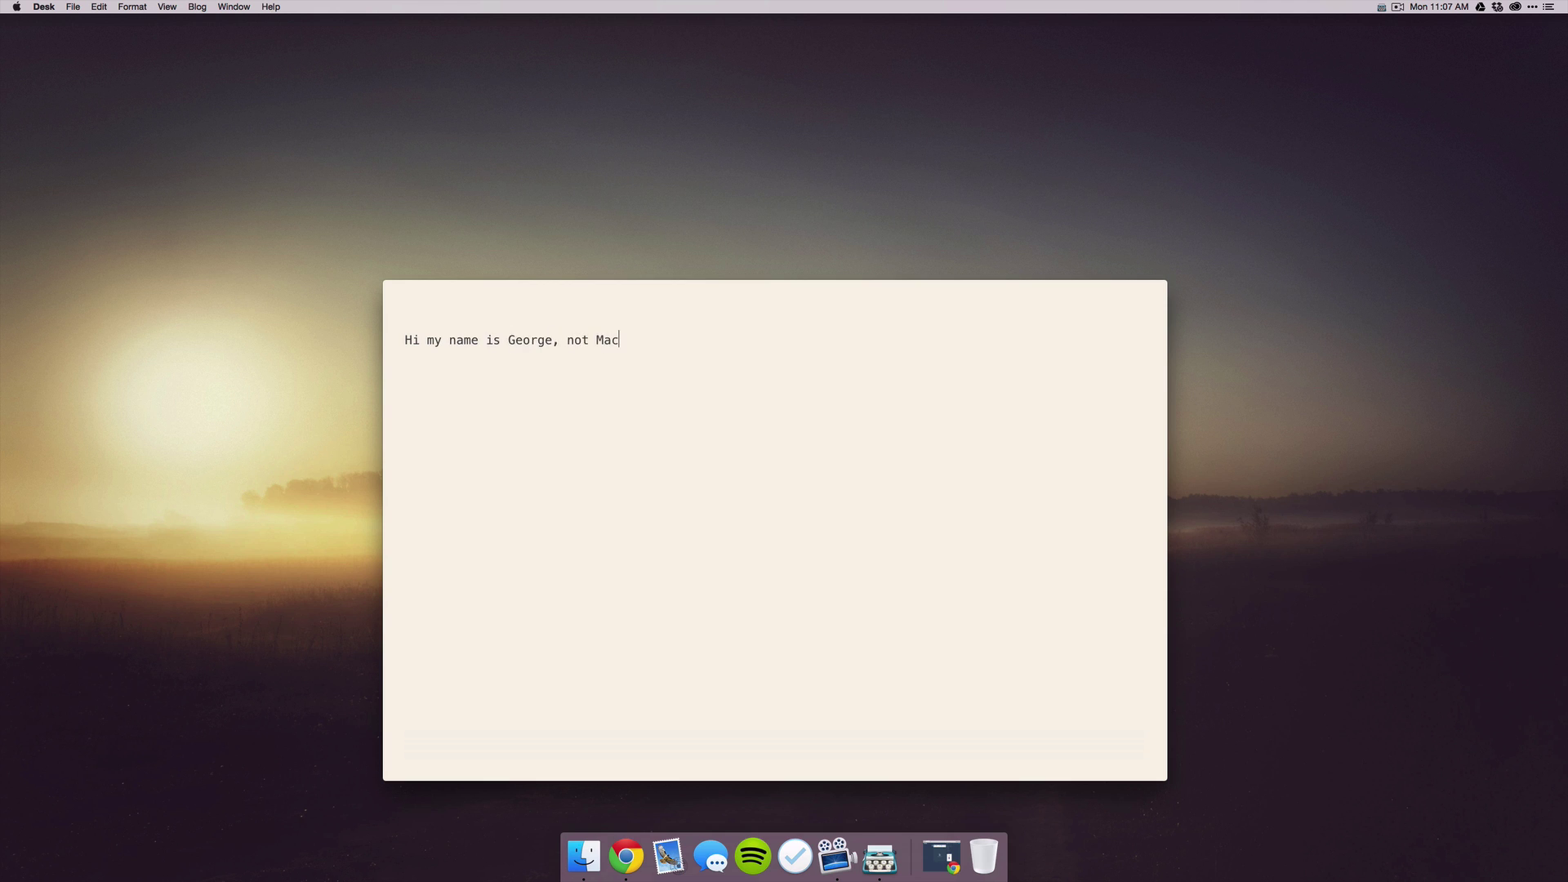
{"action": "type", "text": " Square…you"}
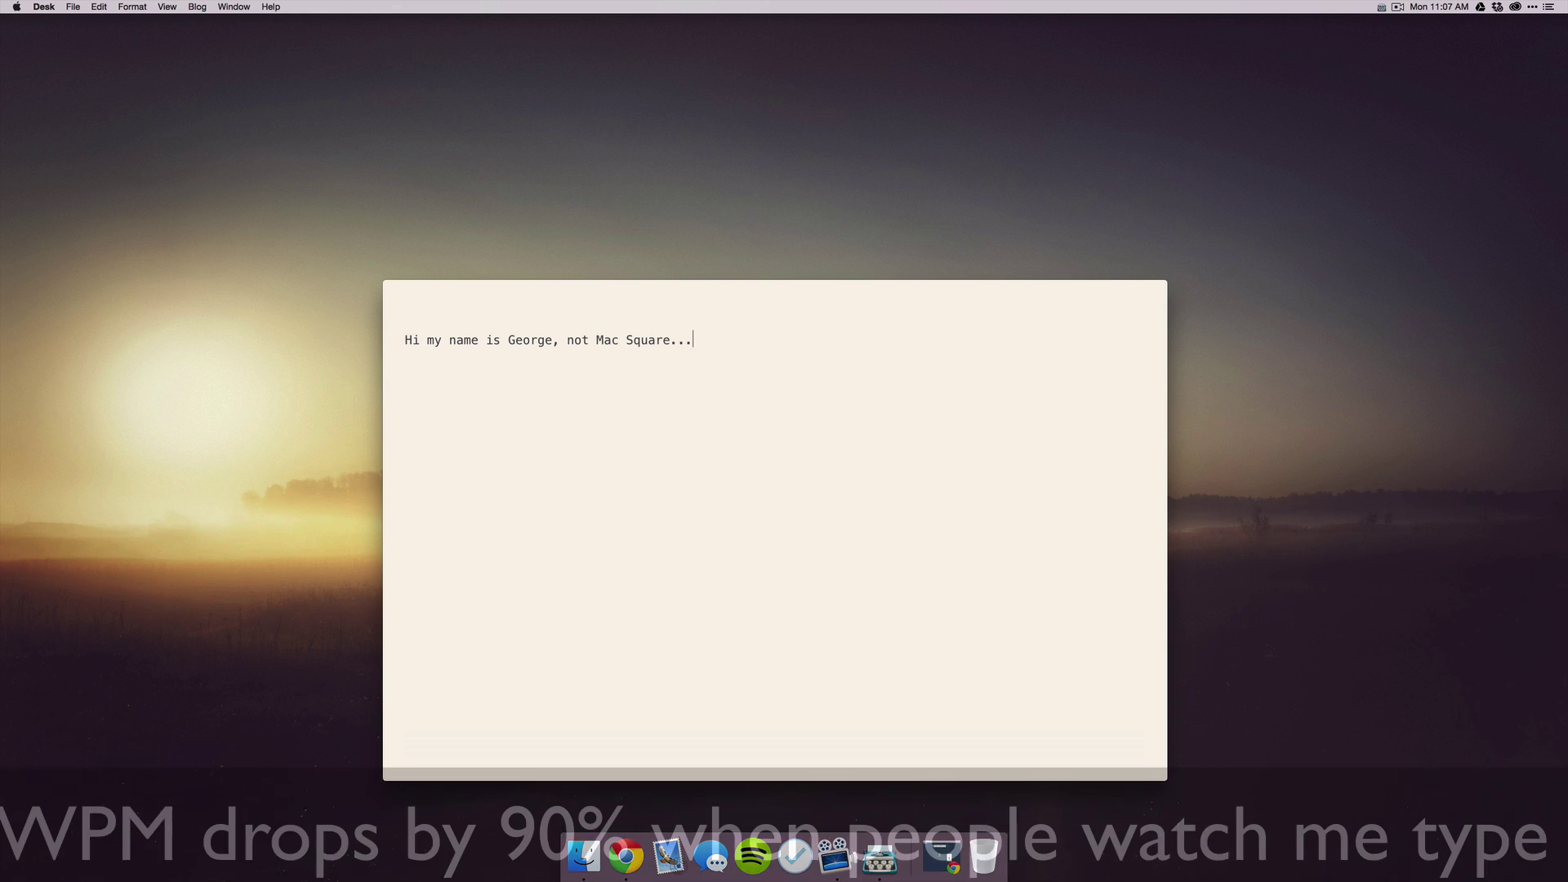
{"action": "type", "text": "'ve been lied "}
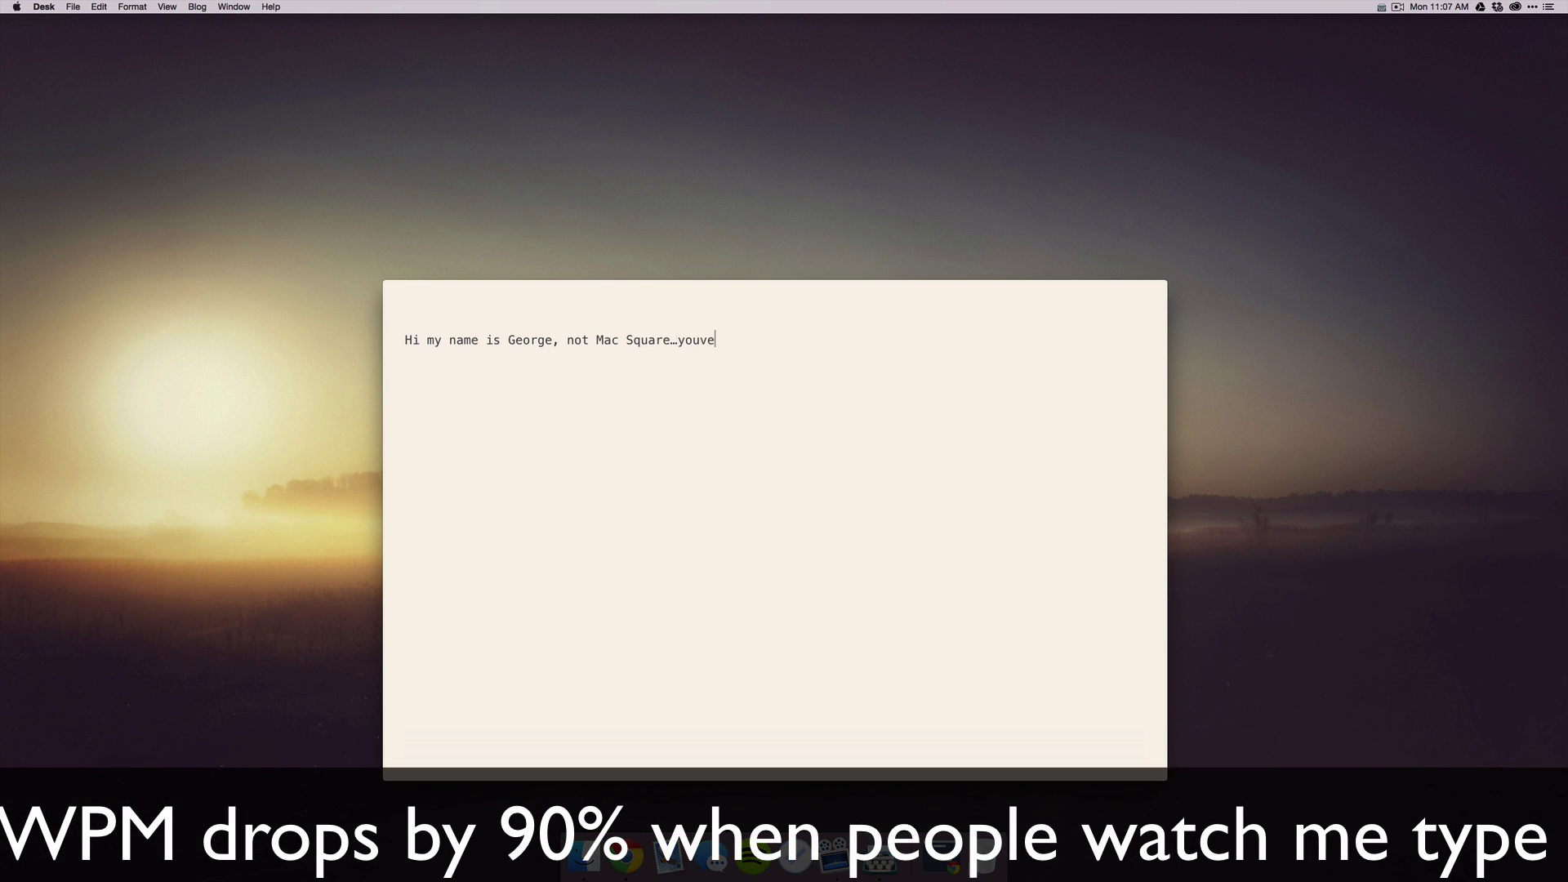
{"action": "type", "text": "to..."}
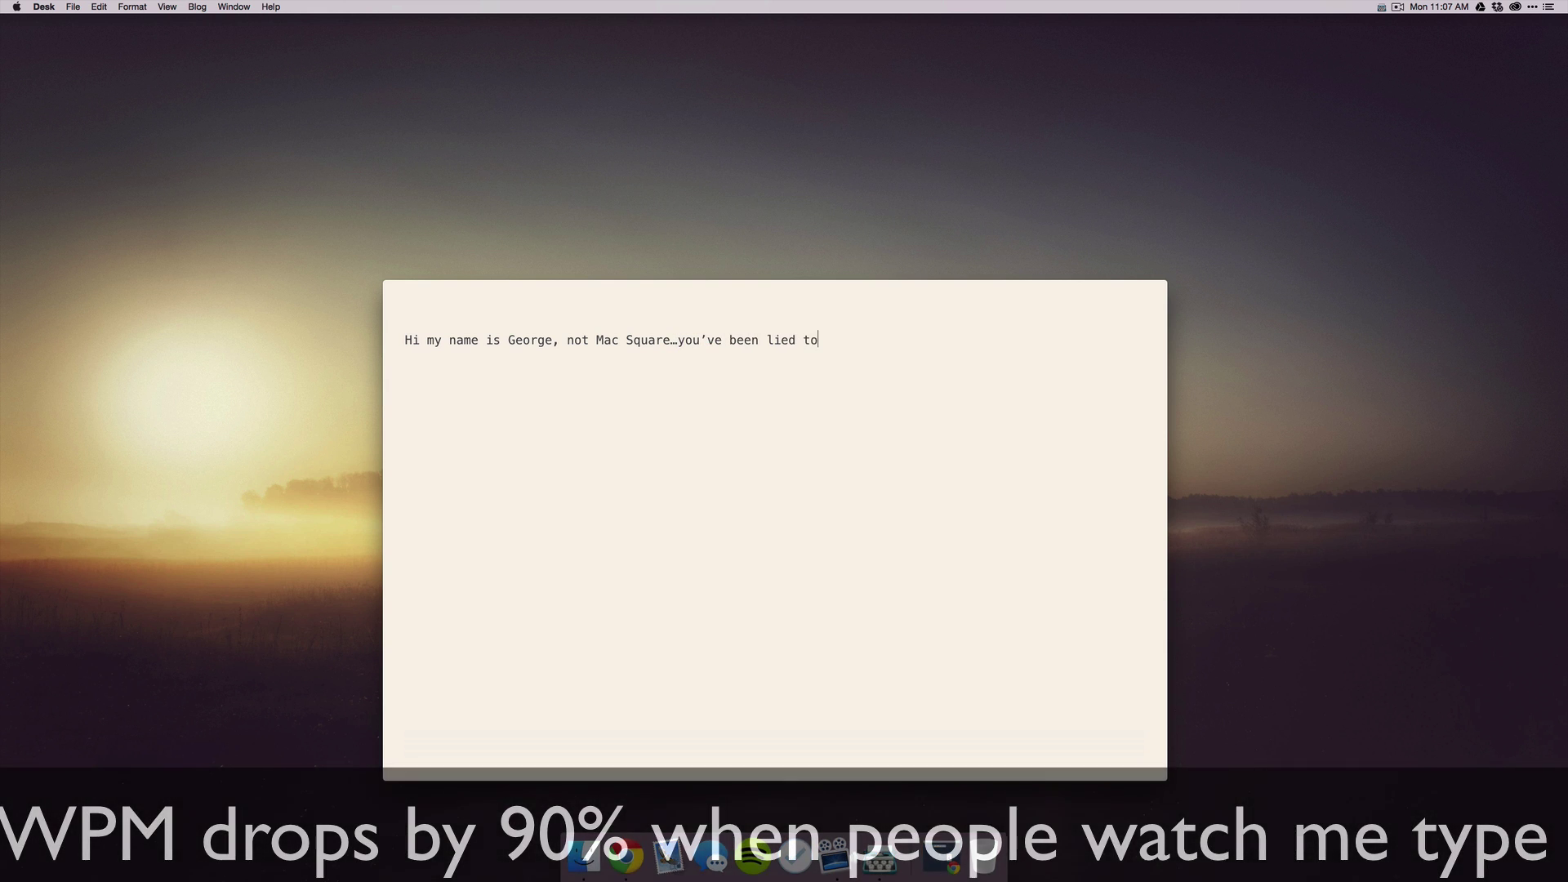
{"action": "key", "text": "BackSpace"}
{"action": "type", "text": "!"}
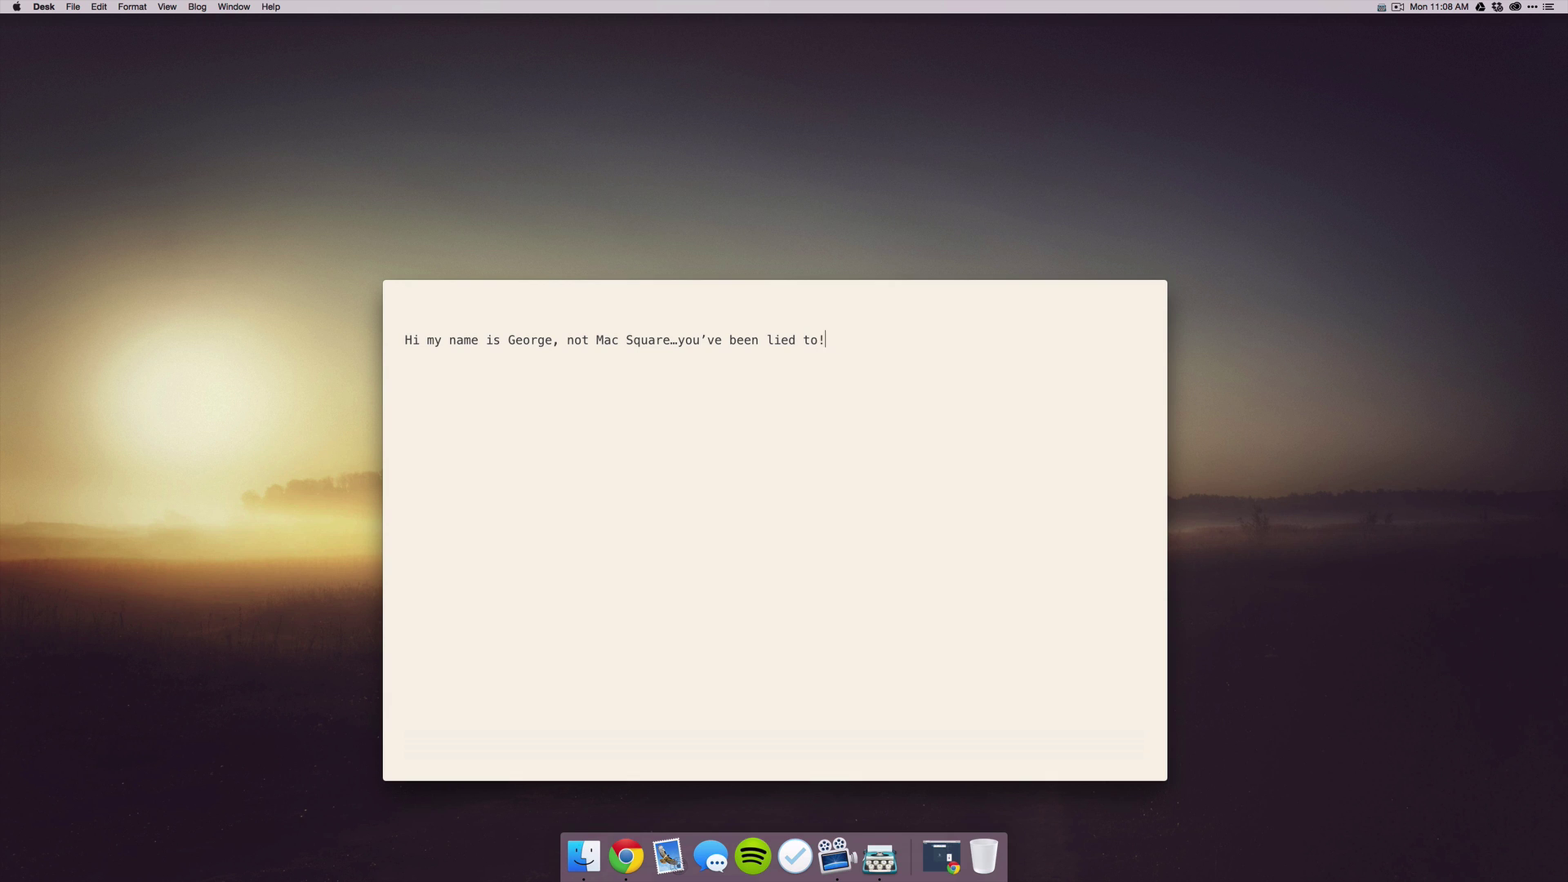
{"action": "double_click", "coordinate": [419, 340]}
{"action": "left_click", "coordinate": [354, 317]}
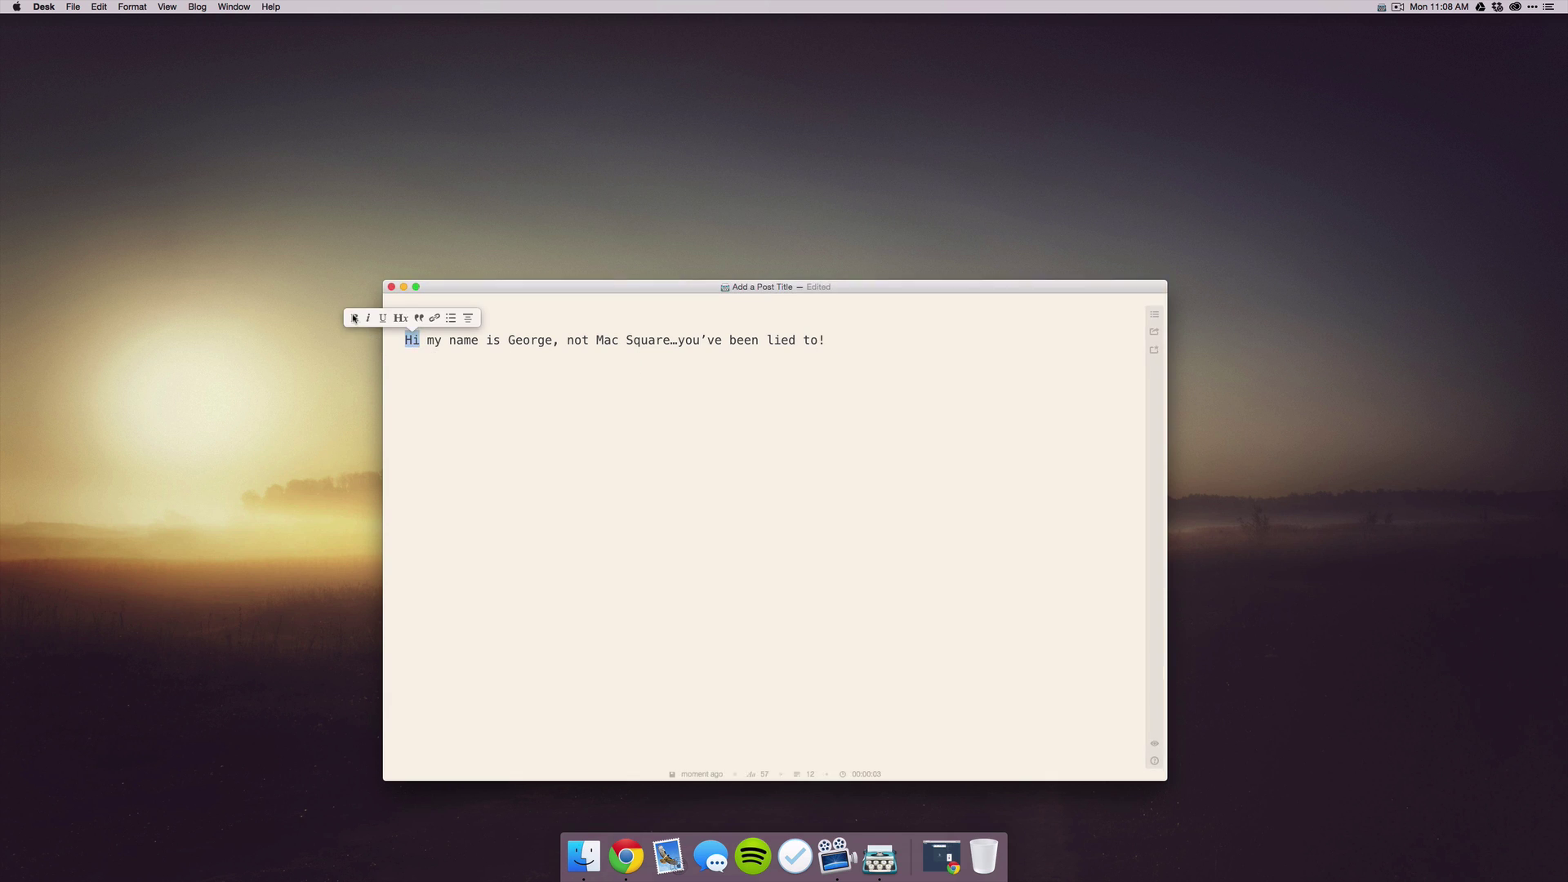
{"action": "left_click", "coordinate": [368, 319]}
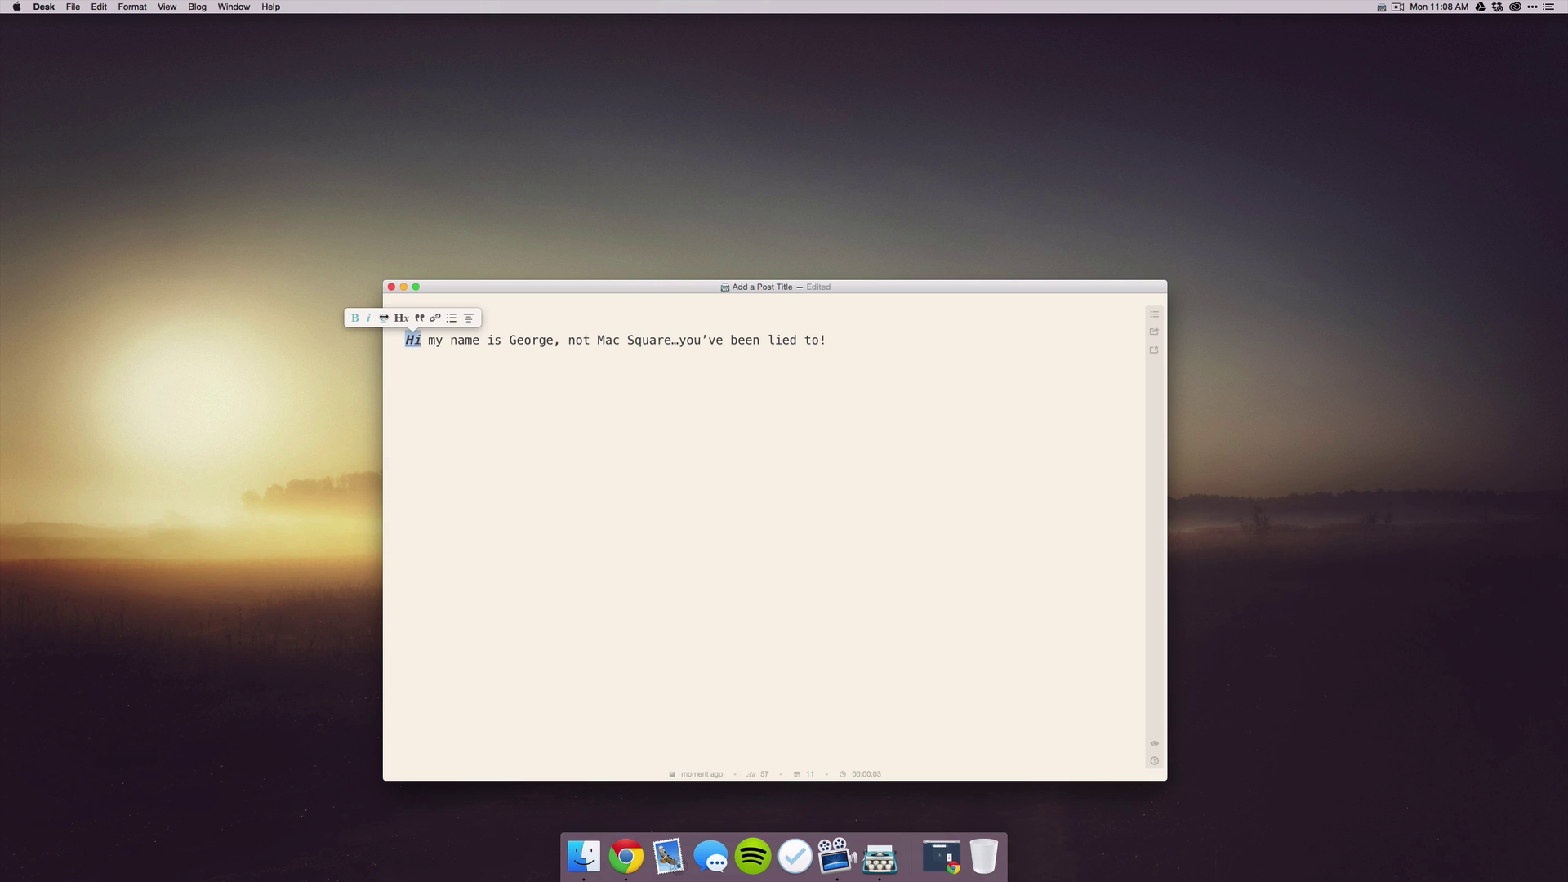
{"action": "left_click", "coordinate": [369, 318]}
{"action": "left_click", "coordinate": [355, 318]}
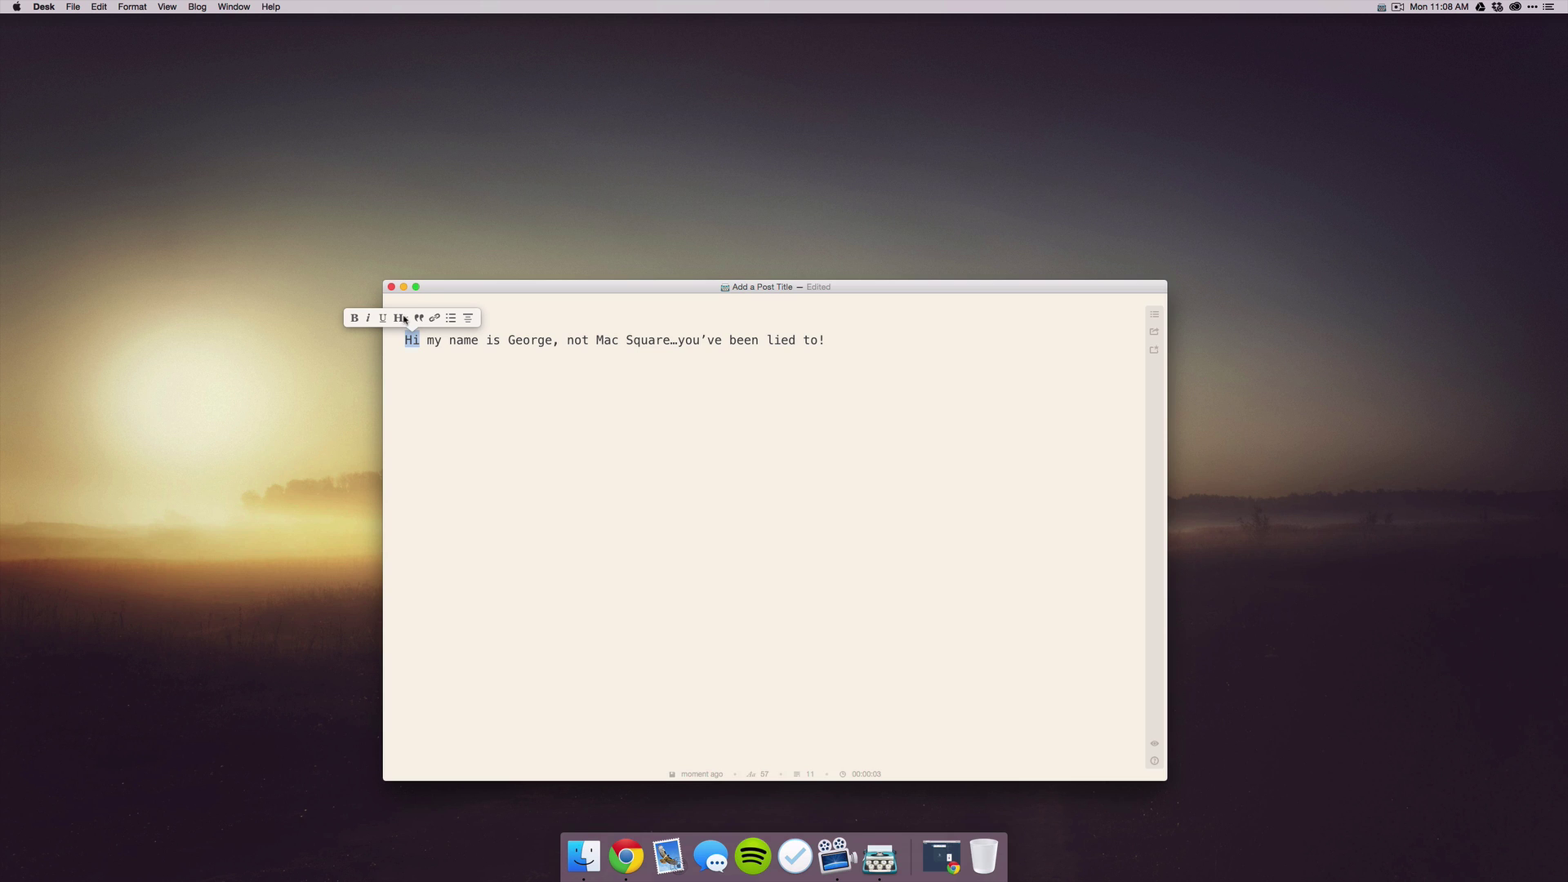
{"action": "left_click", "coordinate": [404, 319]}
{"action": "left_click", "coordinate": [351, 320]}
{"action": "left_click", "coordinate": [468, 317]}
{"action": "left_click", "coordinate": [626, 318]}
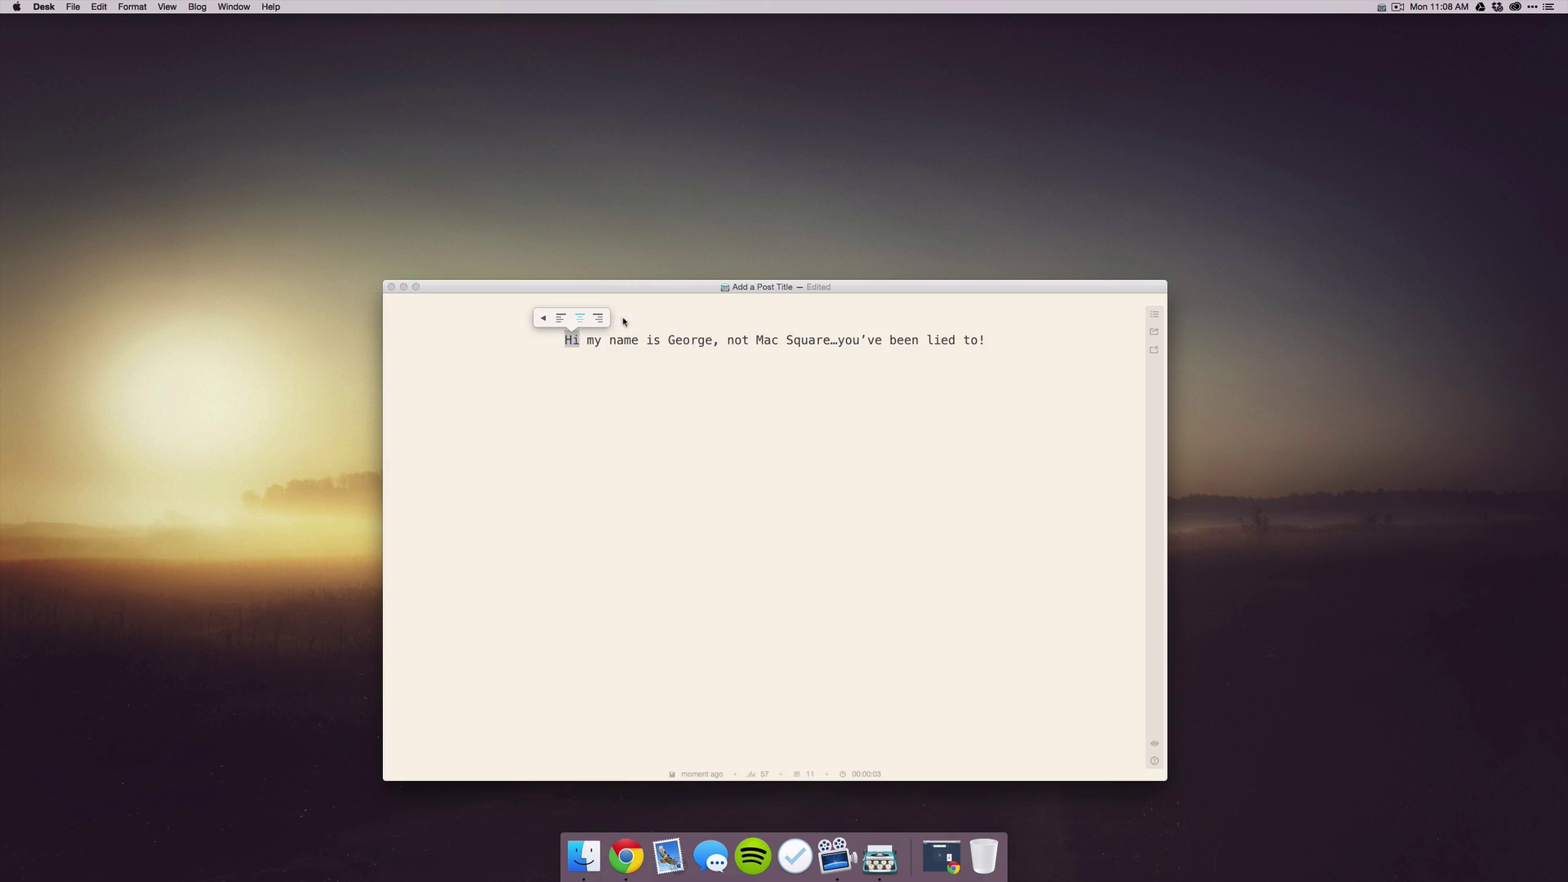
{"action": "left_click", "coordinate": [562, 320]}
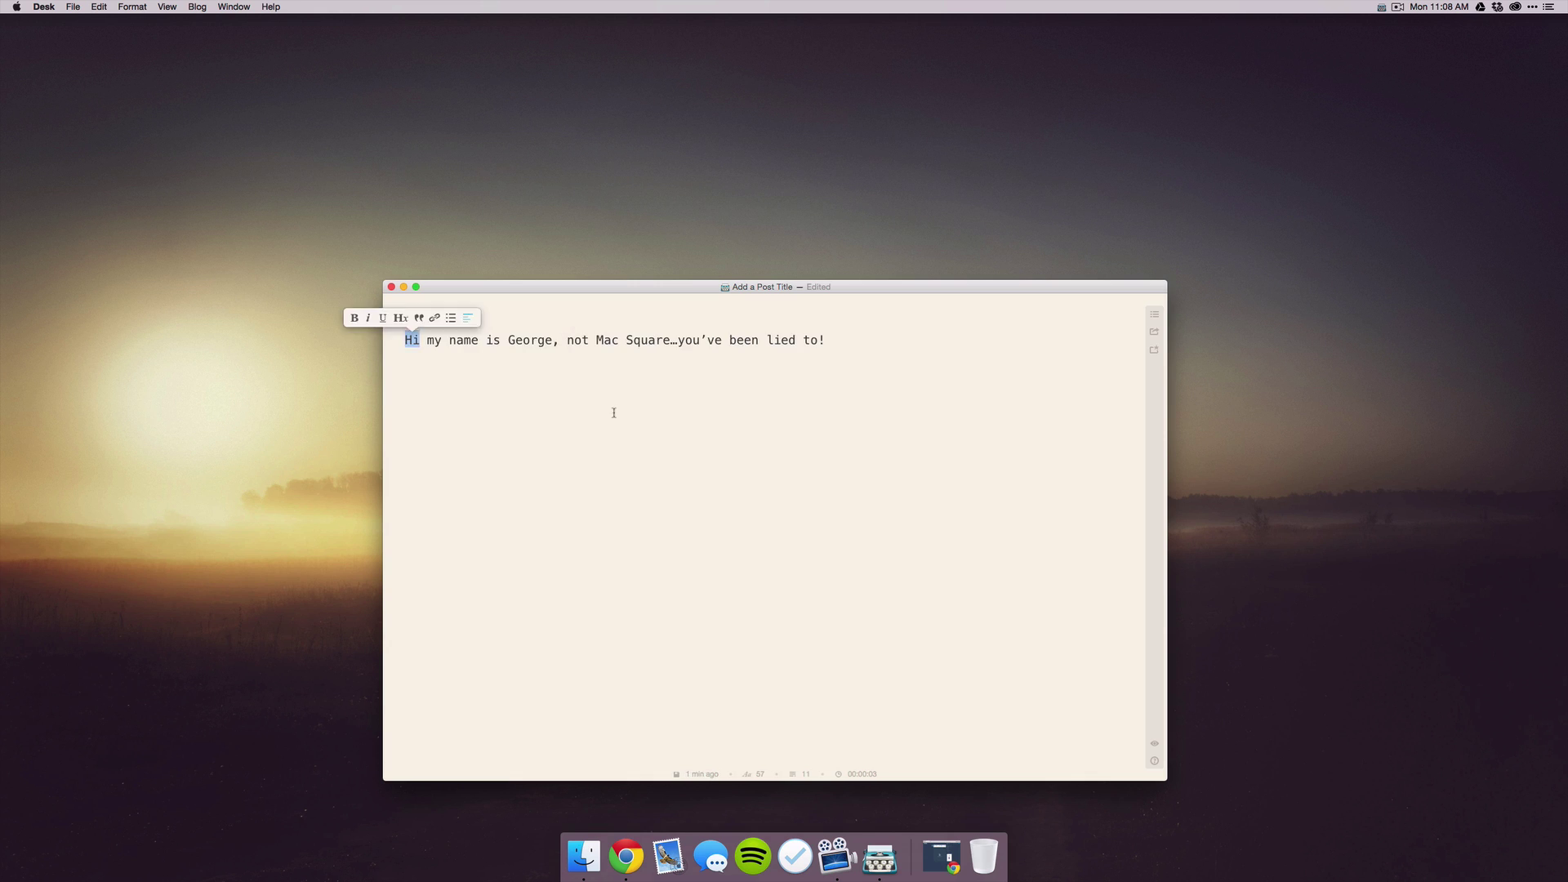
{"action": "left_click", "coordinate": [614, 413]}
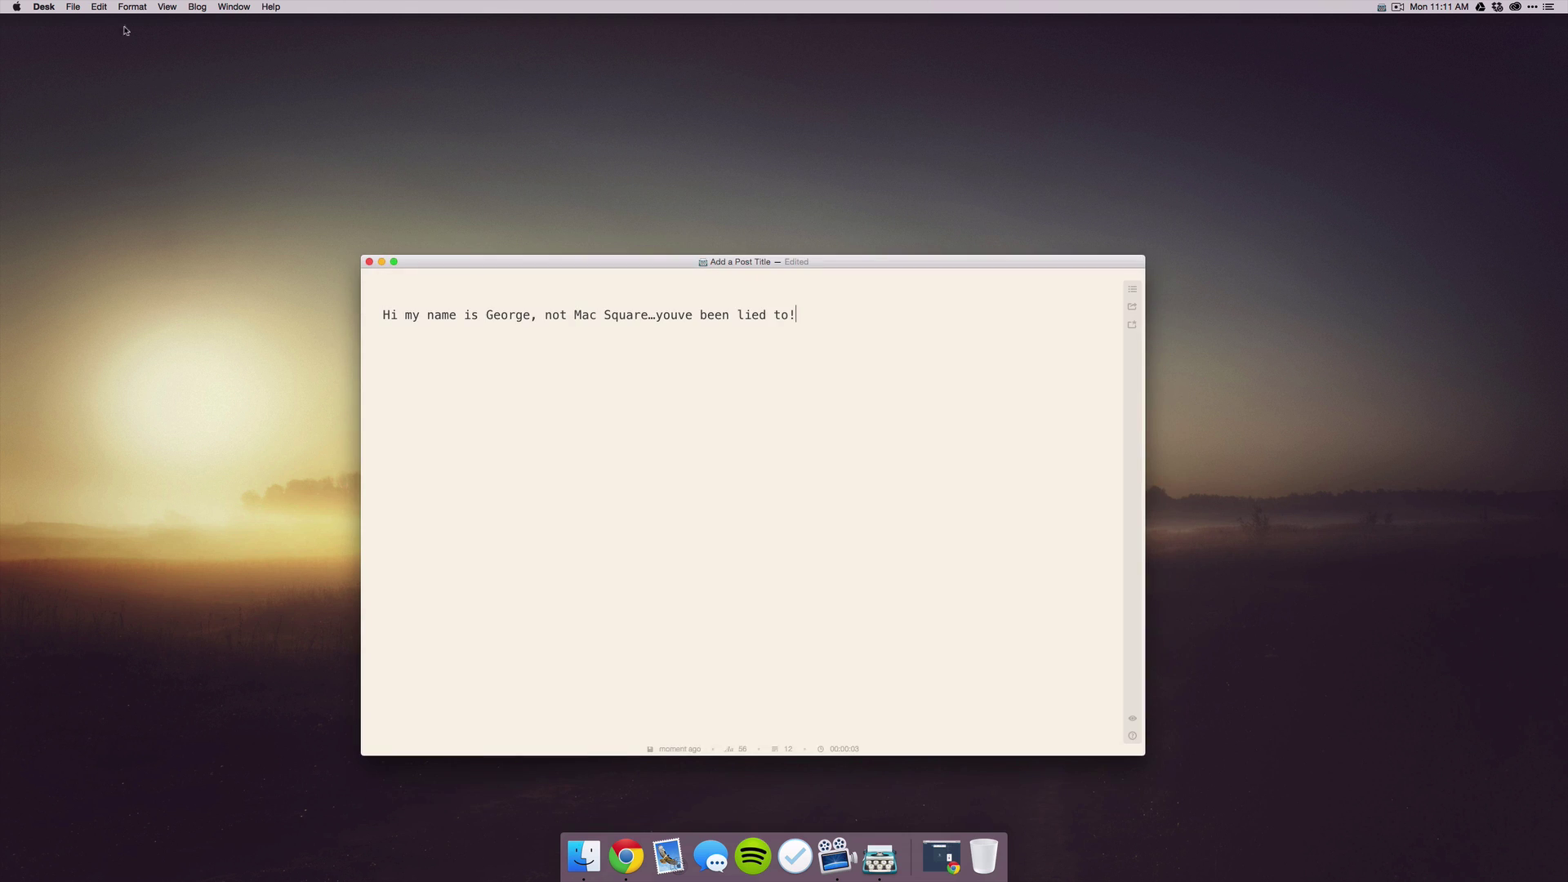
Step: Open Demo Post from File > Open Recent, then look over the File > Export formats
{"action": "left_click", "coordinate": [72, 7]}
{"action": "mouse_move", "coordinate": [110, 45]}
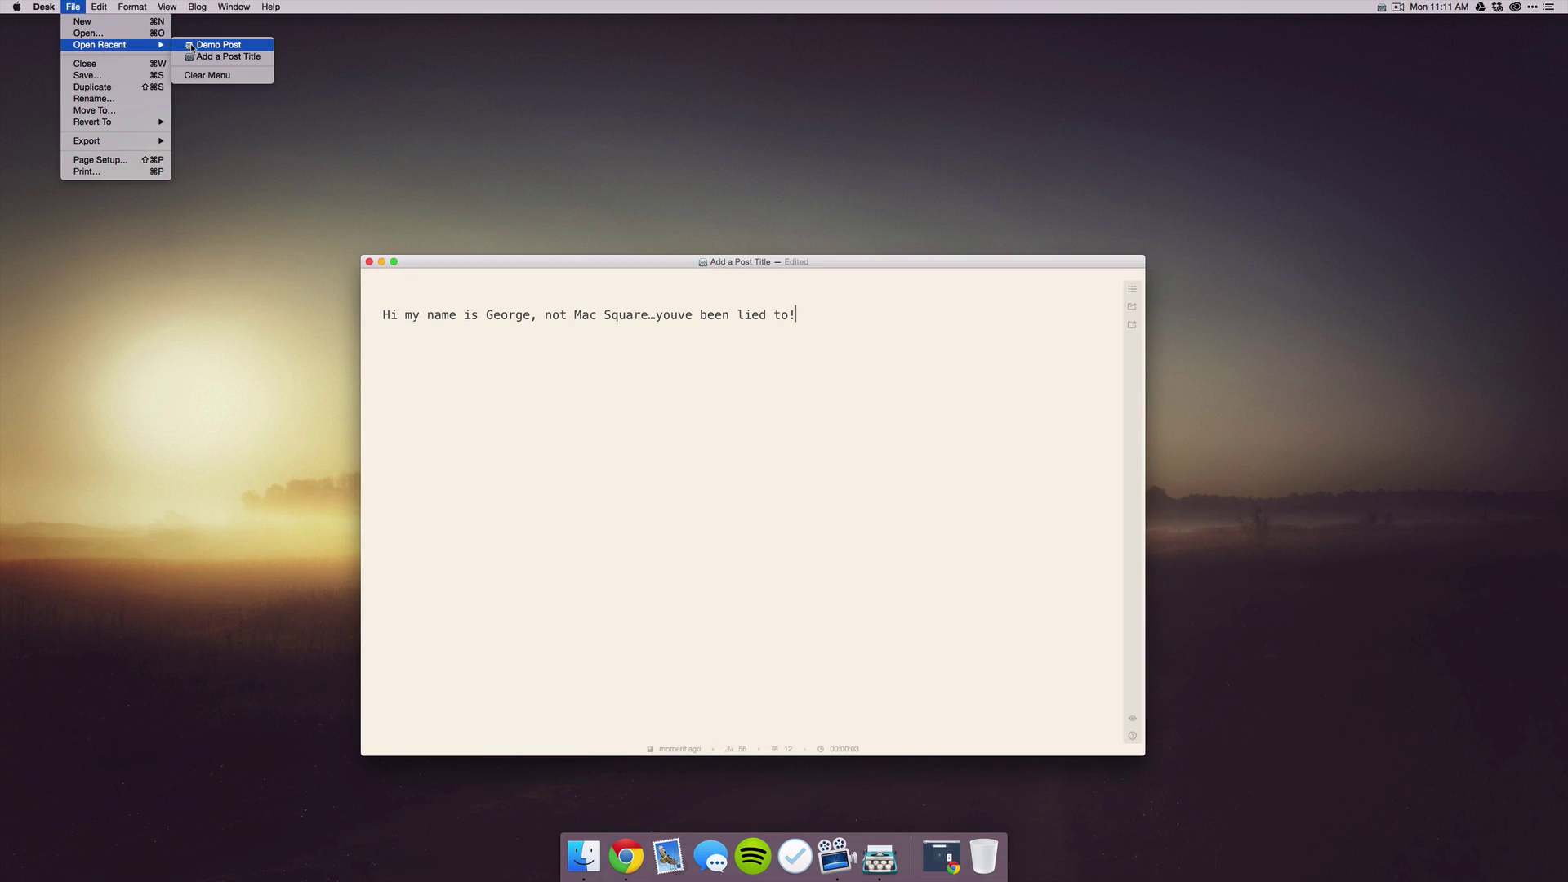
{"action": "left_click", "coordinate": [219, 45]}
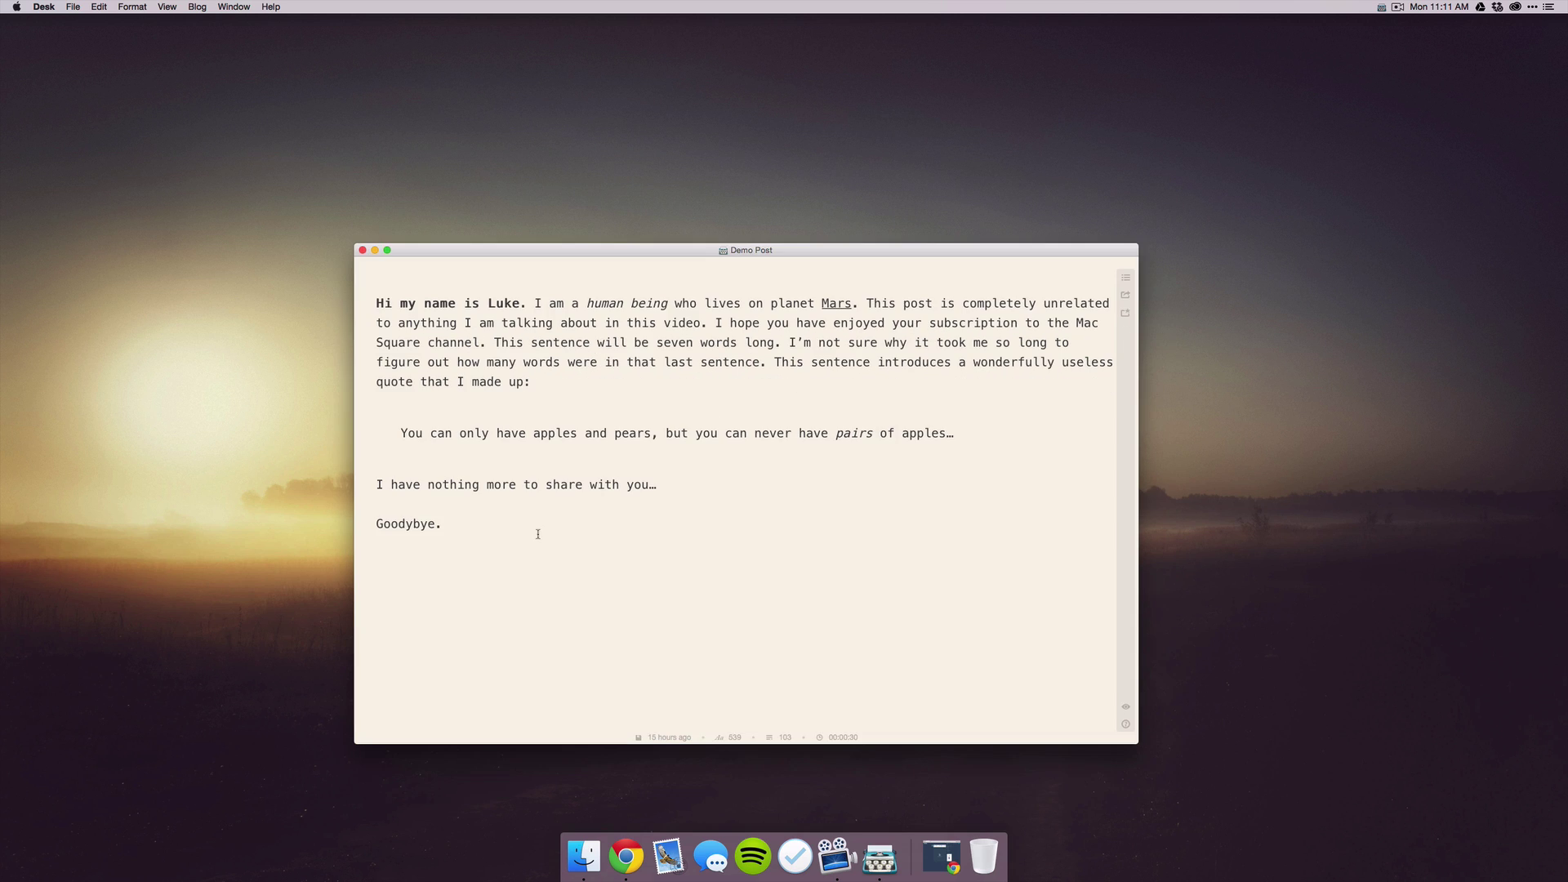
{"action": "left_click", "coordinate": [73, 5]}
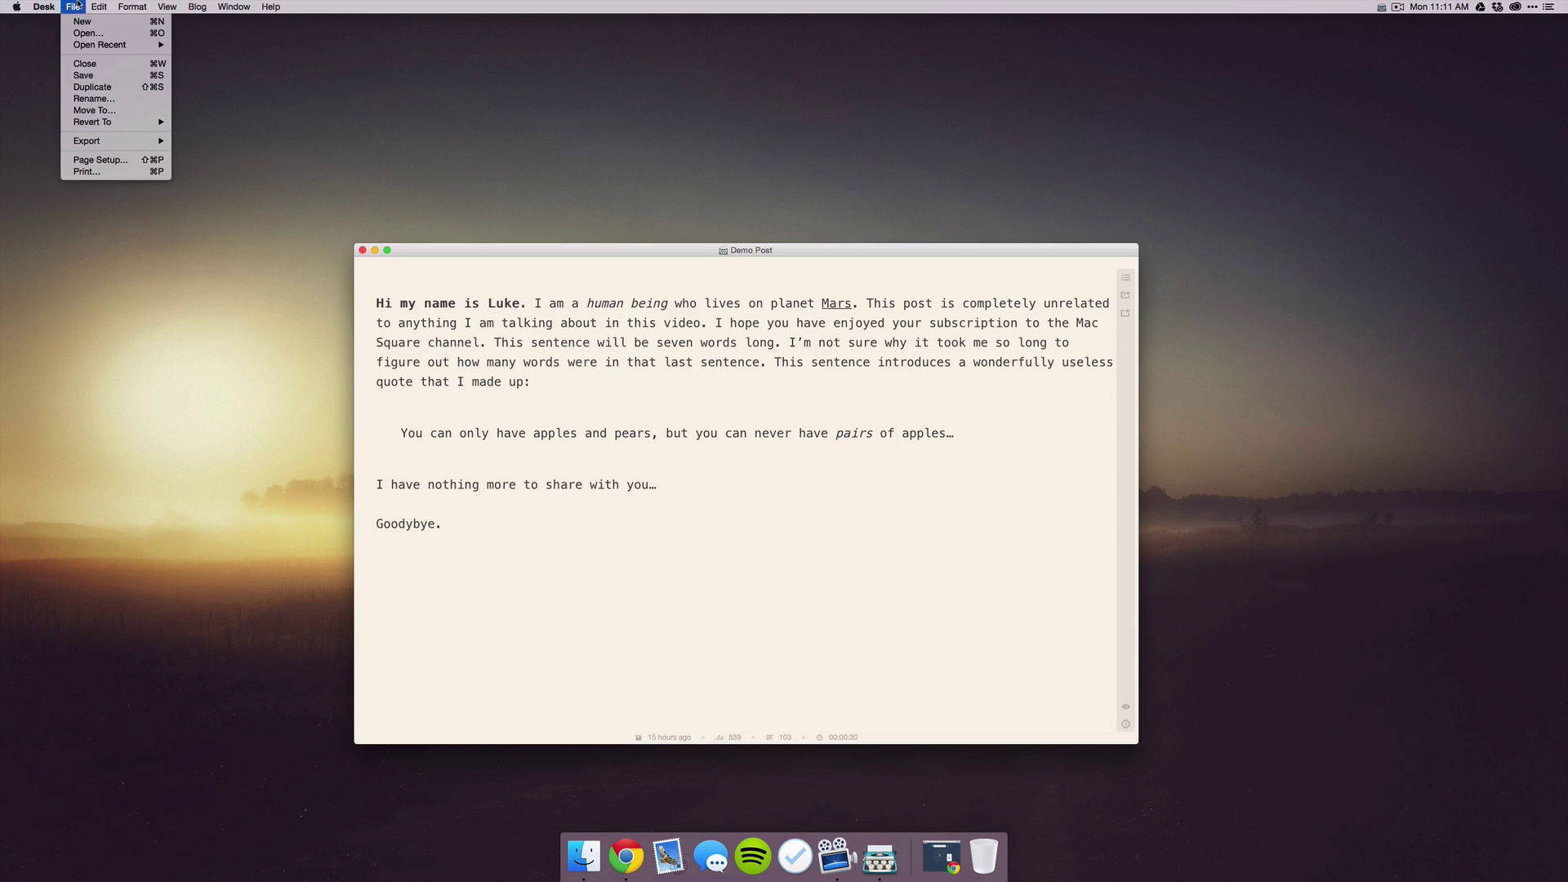
{"action": "mouse_move", "coordinate": [118, 142]}
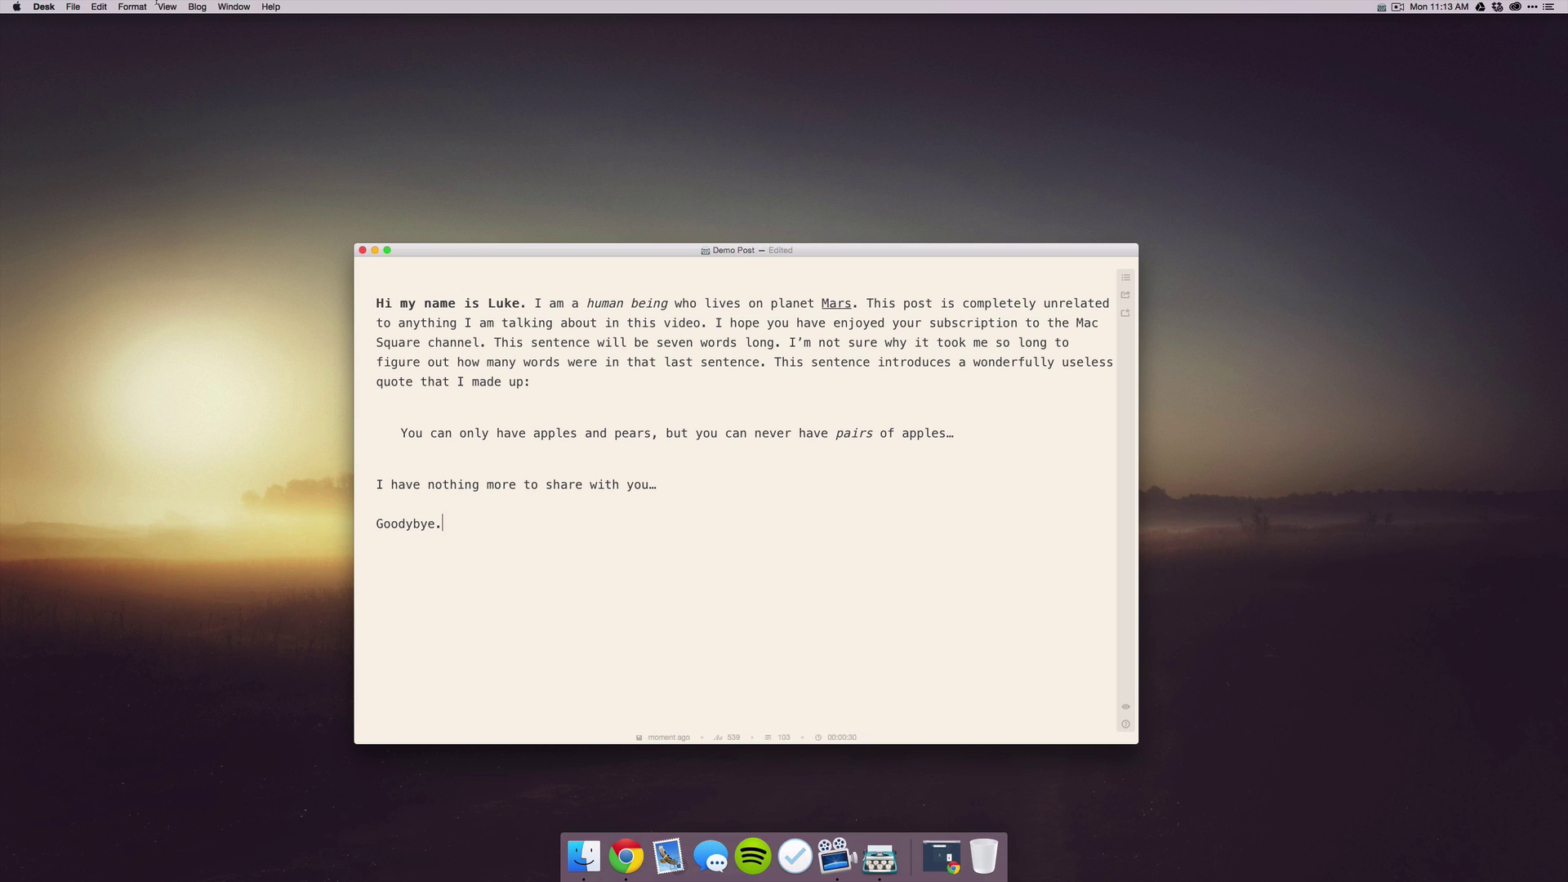
Step: Try full screen and window transparency, then make the Demo Post window opaque again
{"action": "left_click", "coordinate": [159, 6]}
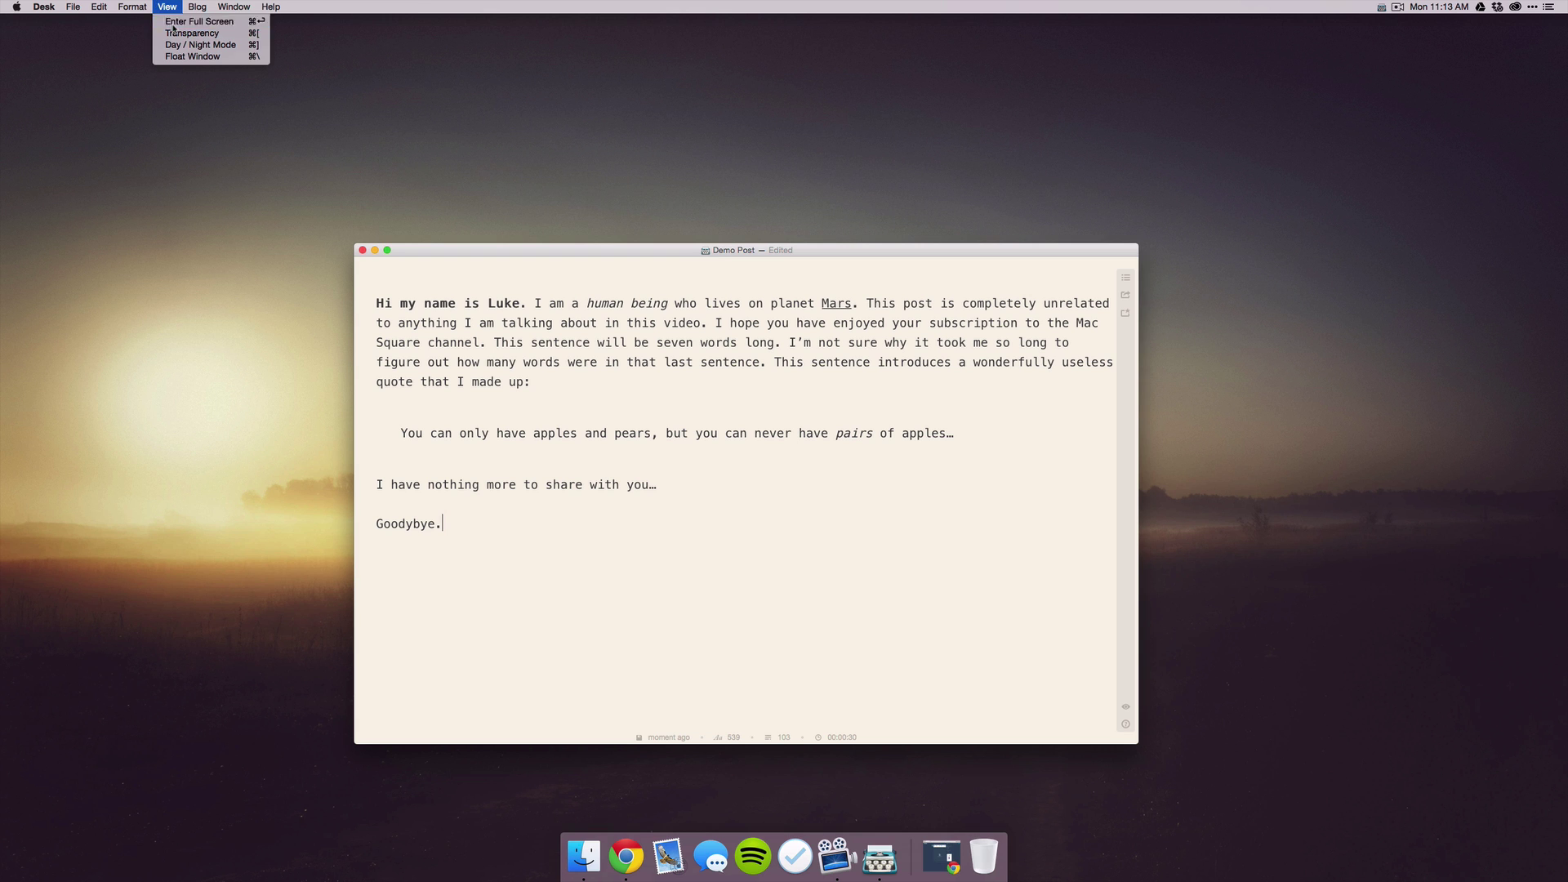
{"action": "left_click", "coordinate": [173, 21]}
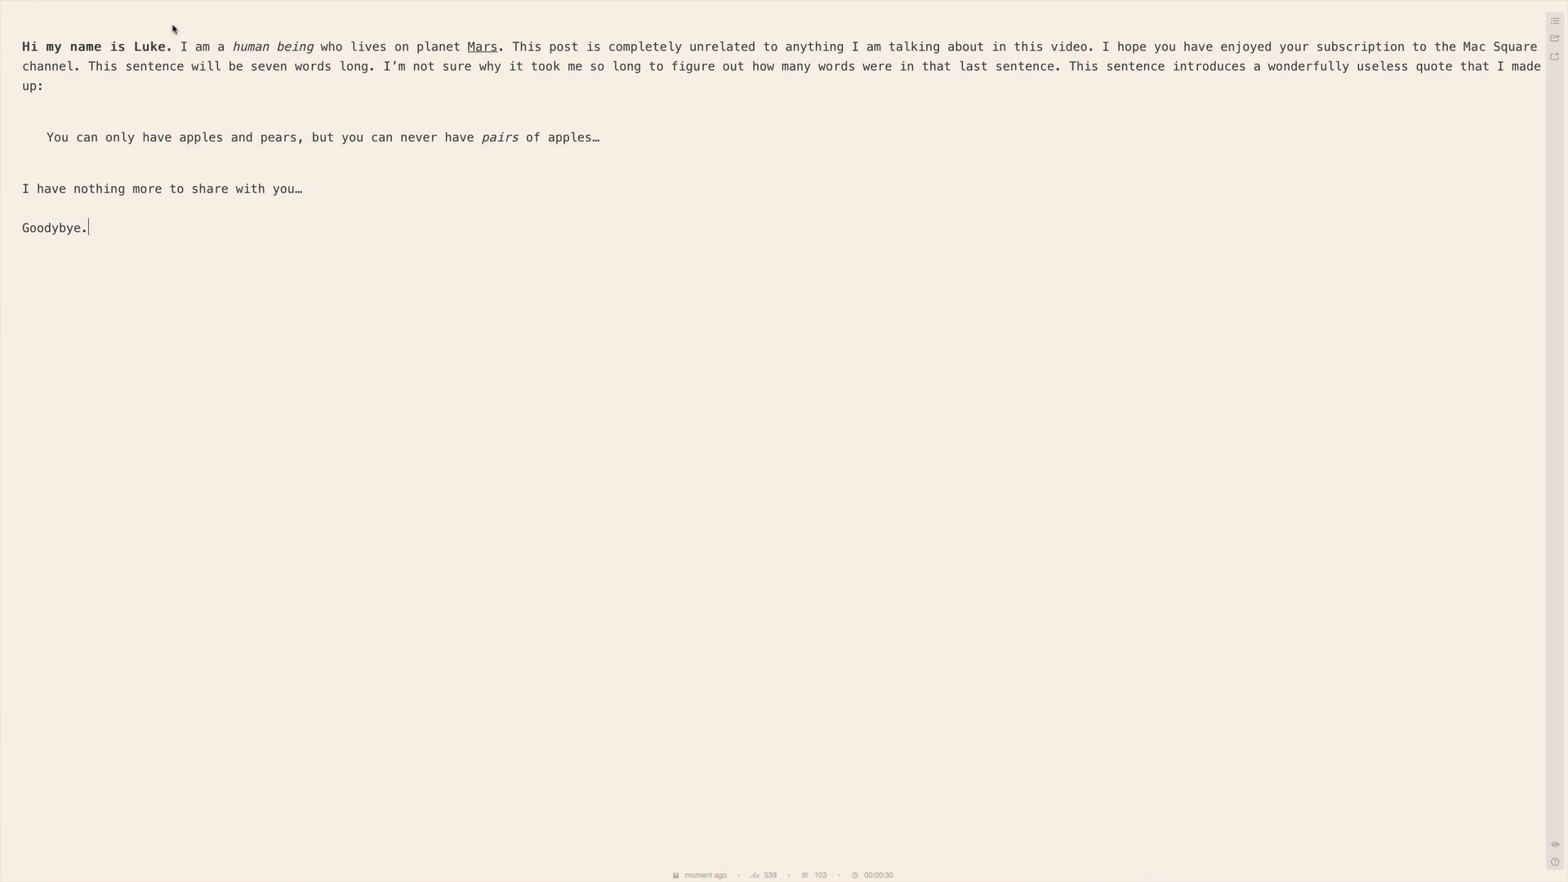
{"action": "key", "text": "super+Return"}
{"action": "left_click", "coordinate": [167, 7]}
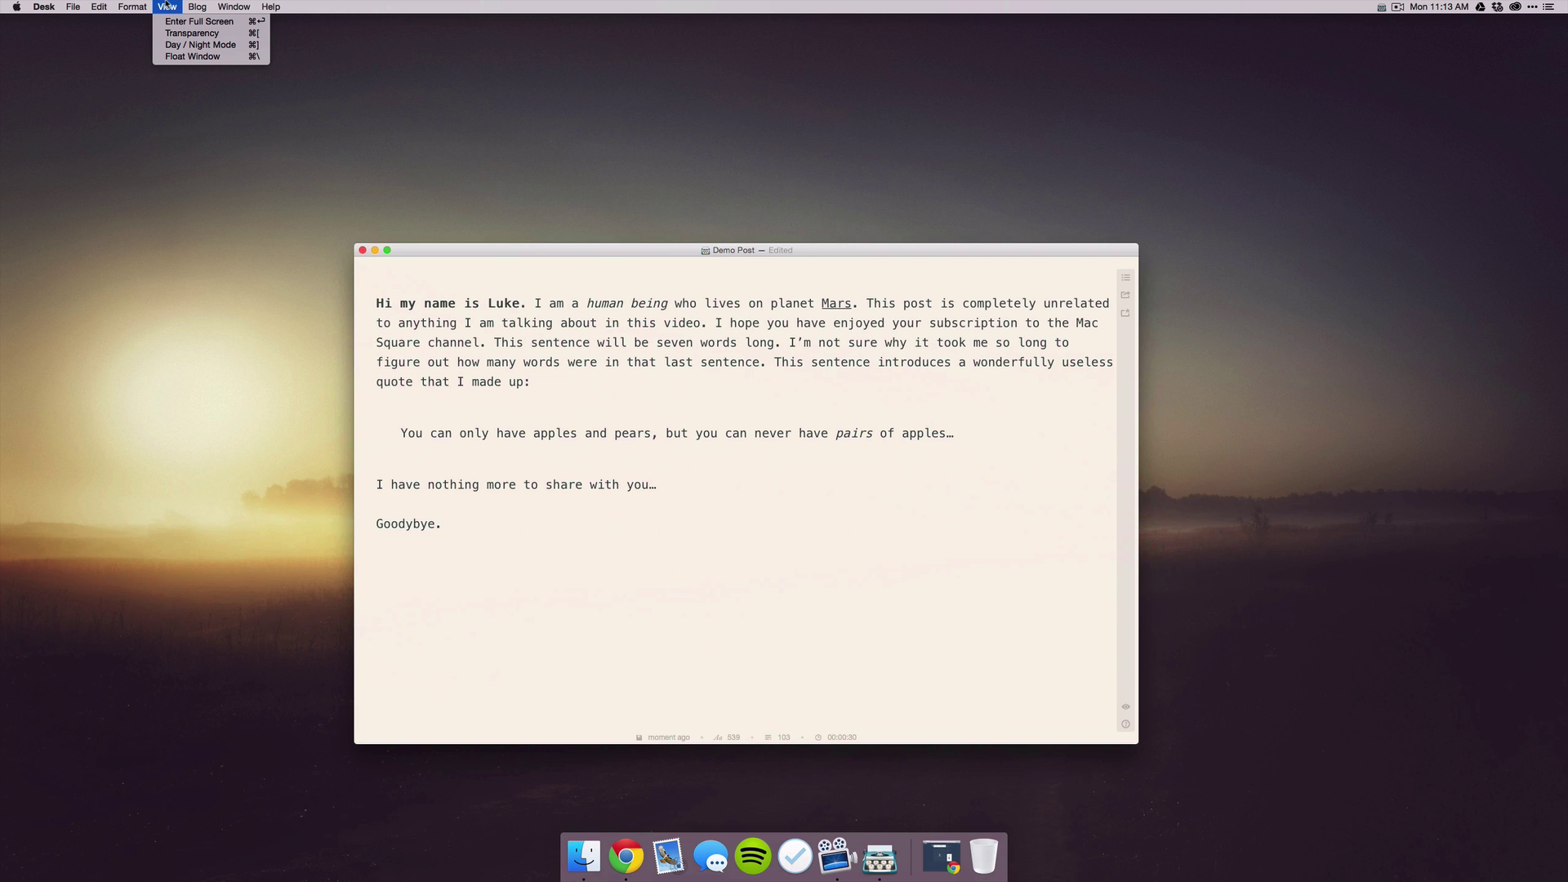
{"action": "left_click", "coordinate": [174, 33]}
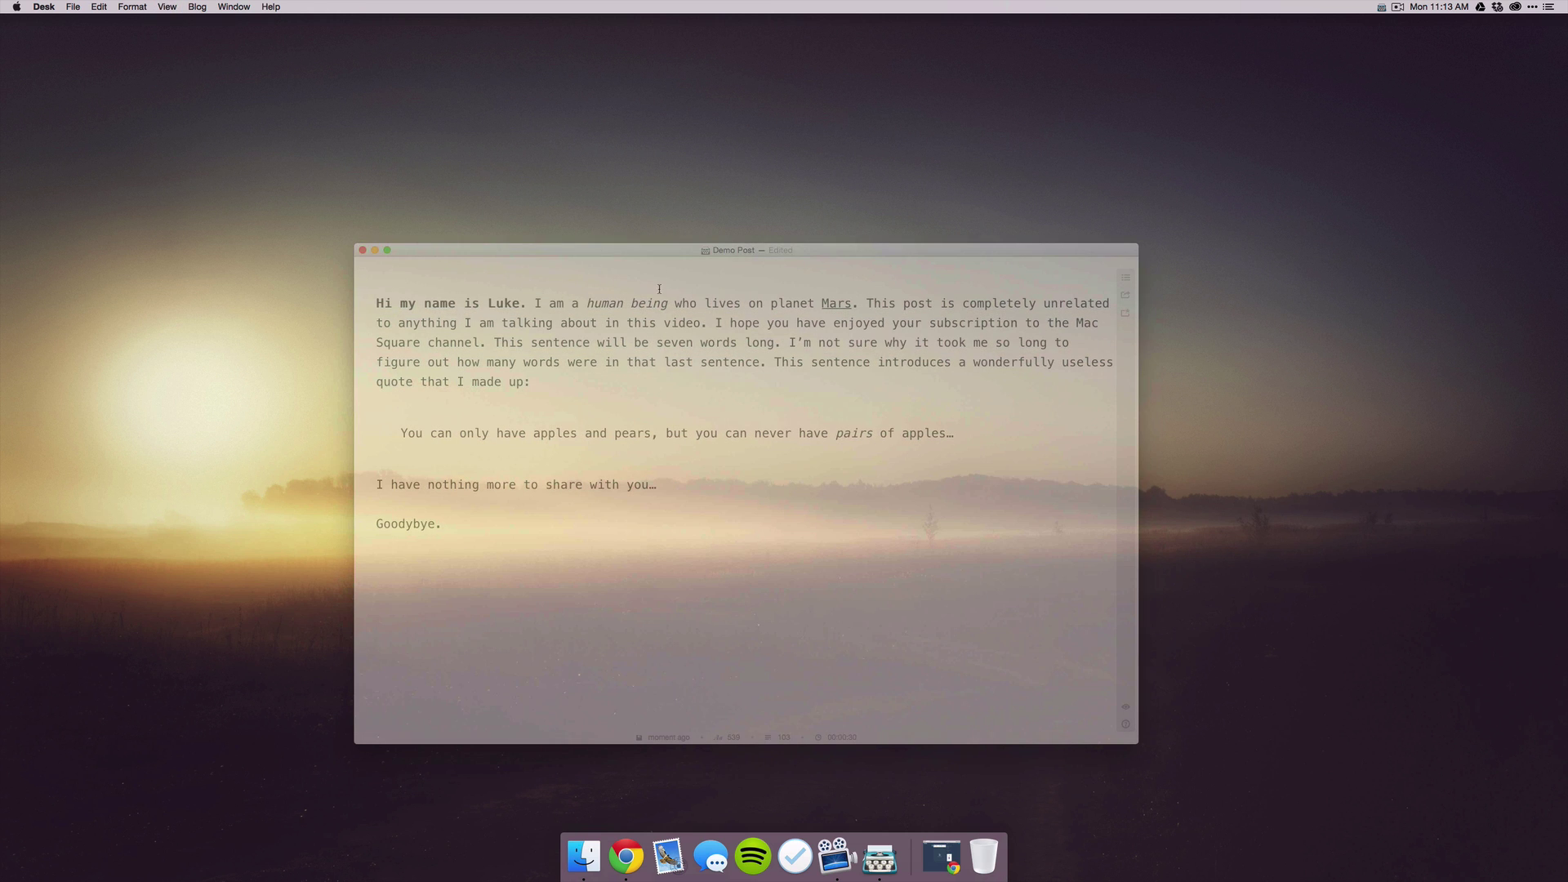
{"action": "left_click_drag", "start_coordinate": [809, 256], "coordinate": [436, 370]}
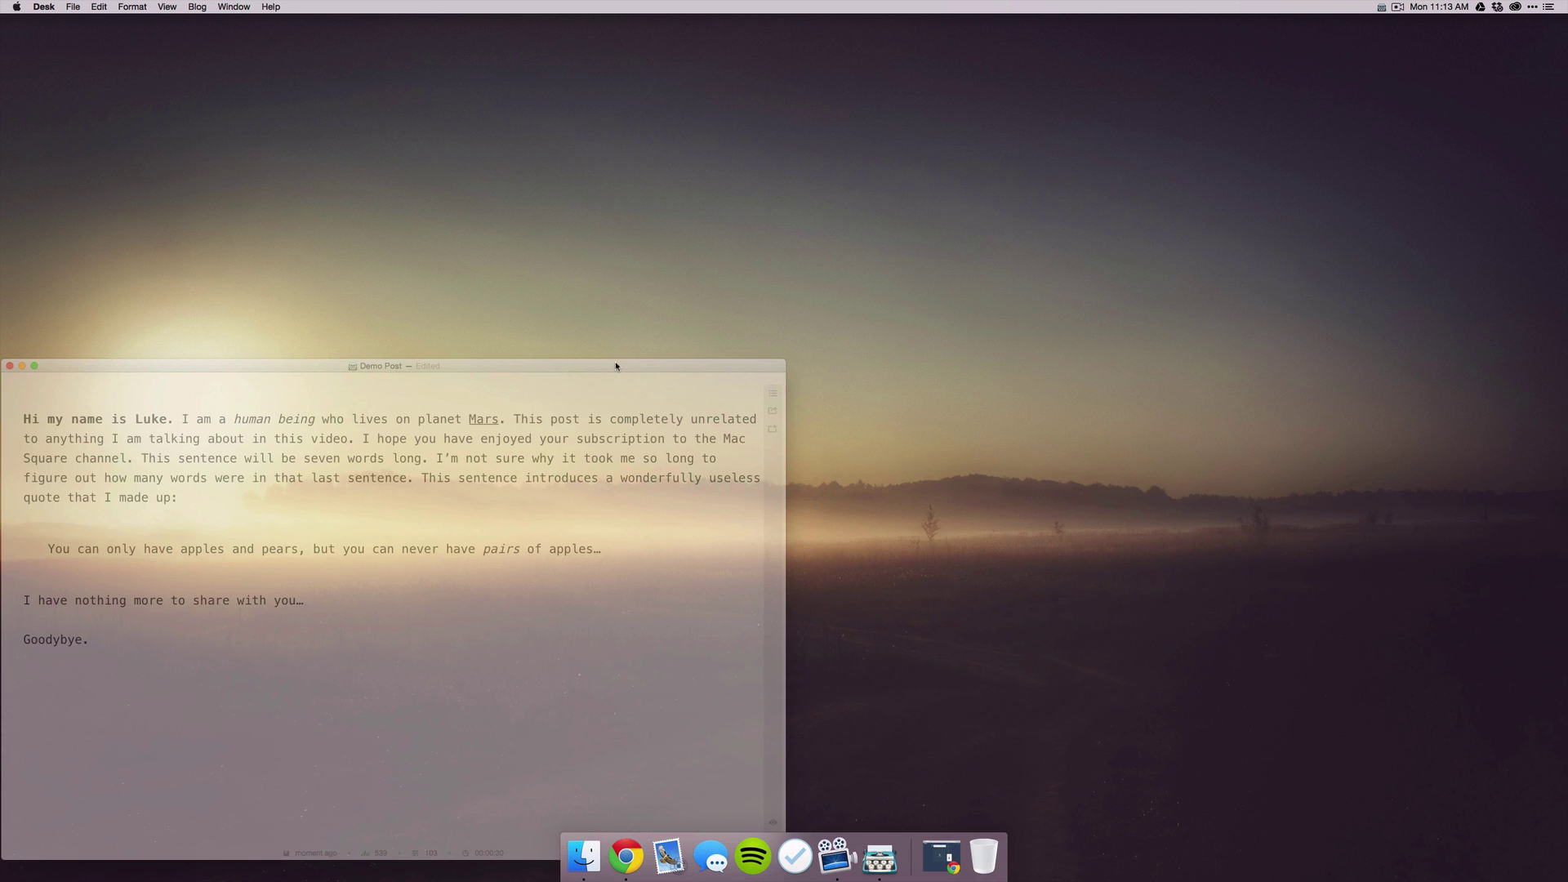
{"action": "left_click_drag", "start_coordinate": [616, 365], "coordinate": [971, 197]}
{"action": "left_click", "coordinate": [167, 7]}
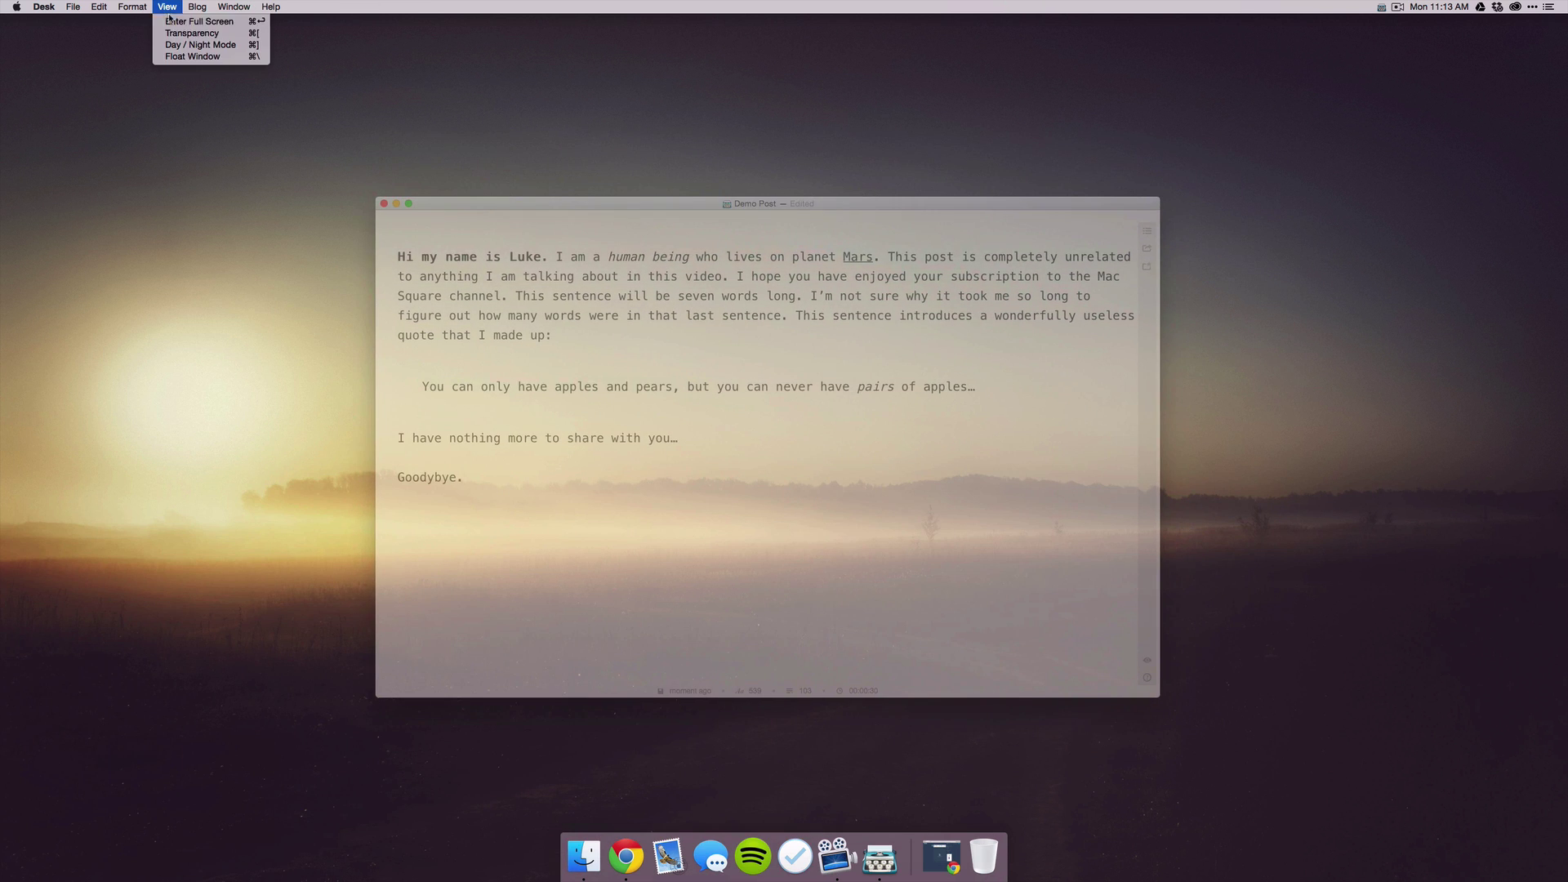
{"action": "left_click", "coordinate": [196, 30]}
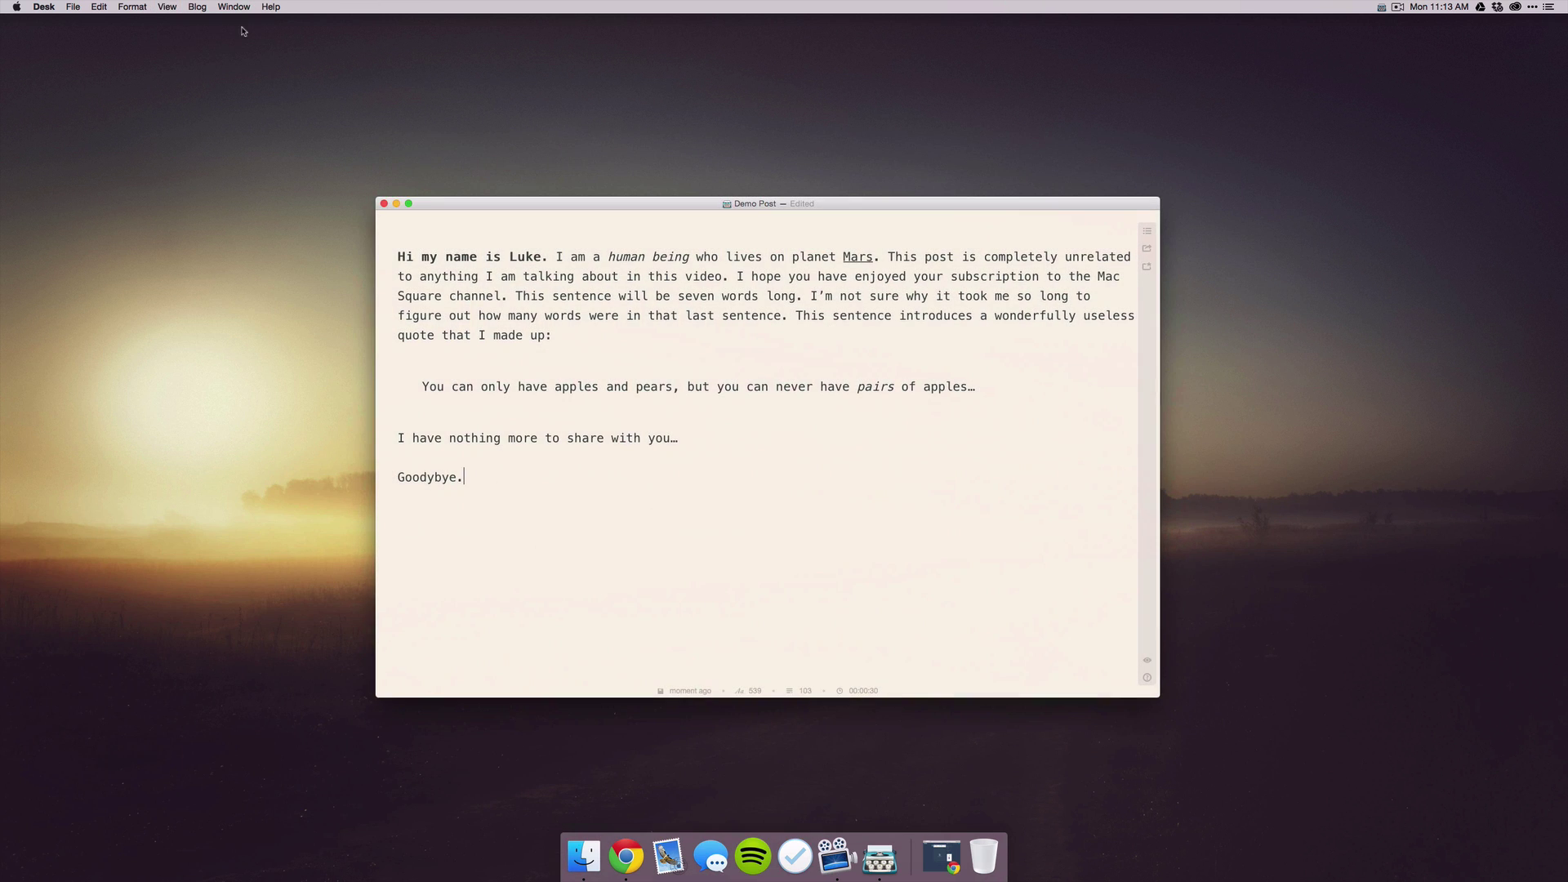
Step: Switch to night mode and back to day mode, then toggle Float Window
{"action": "left_click", "coordinate": [167, 7]}
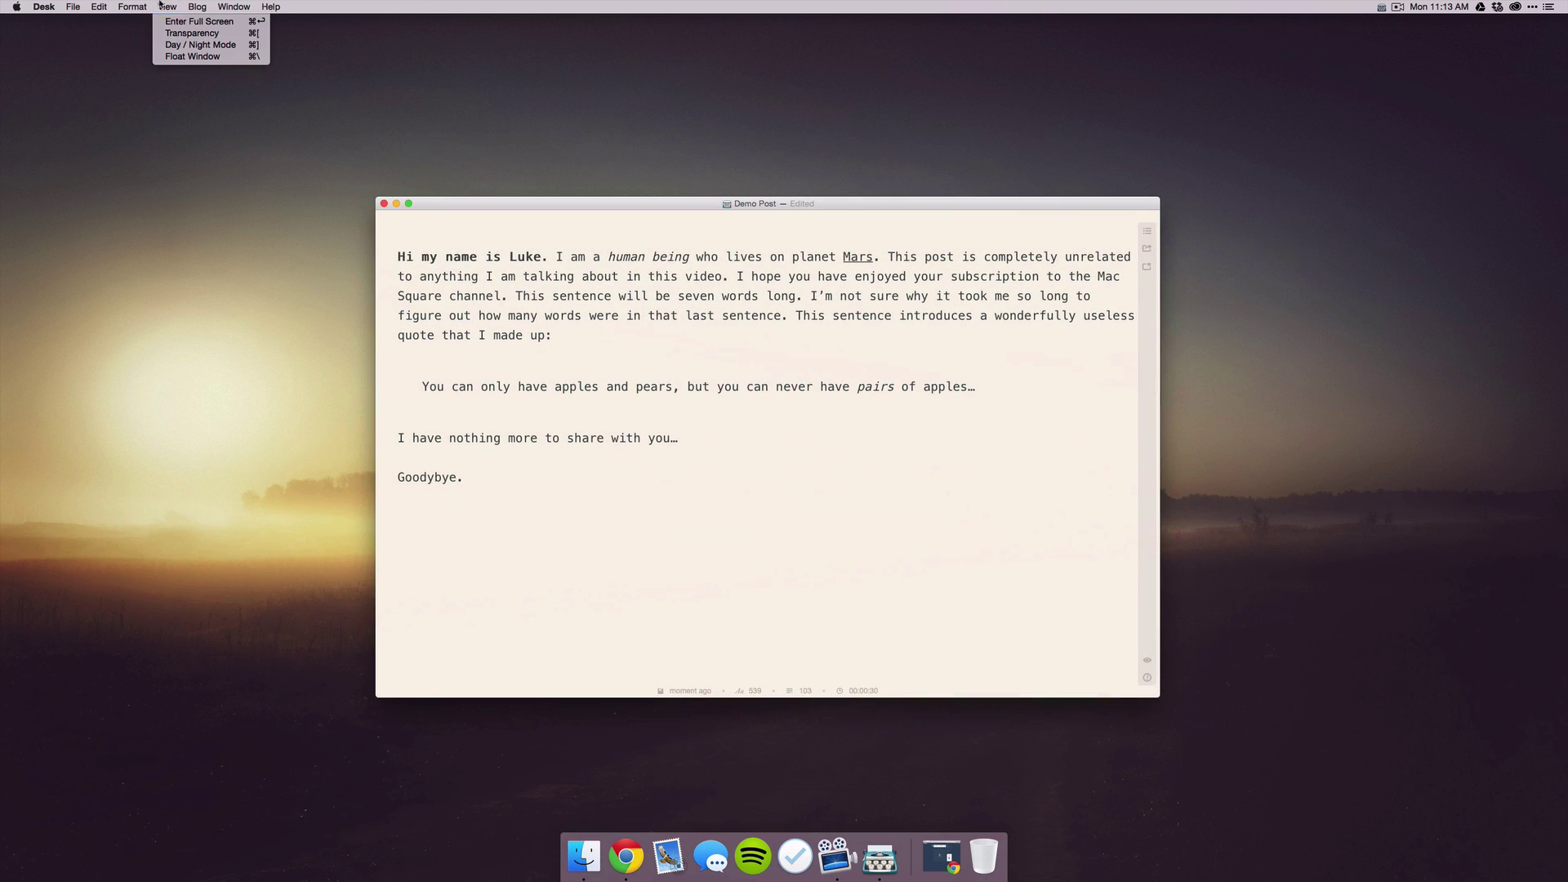
{"action": "left_click", "coordinate": [187, 46]}
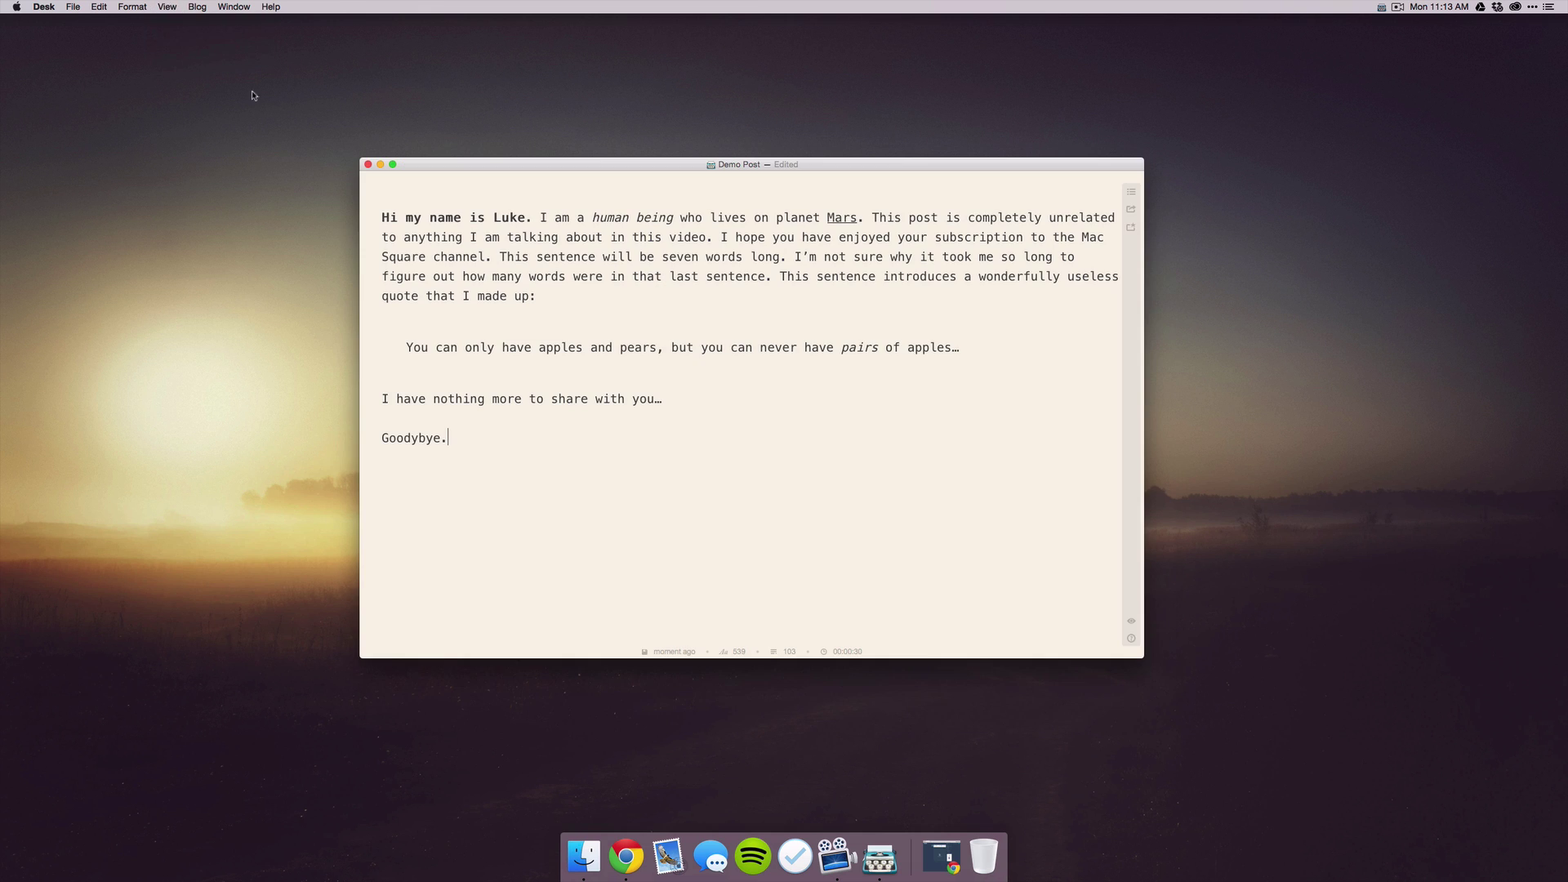
{"action": "left_click", "coordinate": [168, 7]}
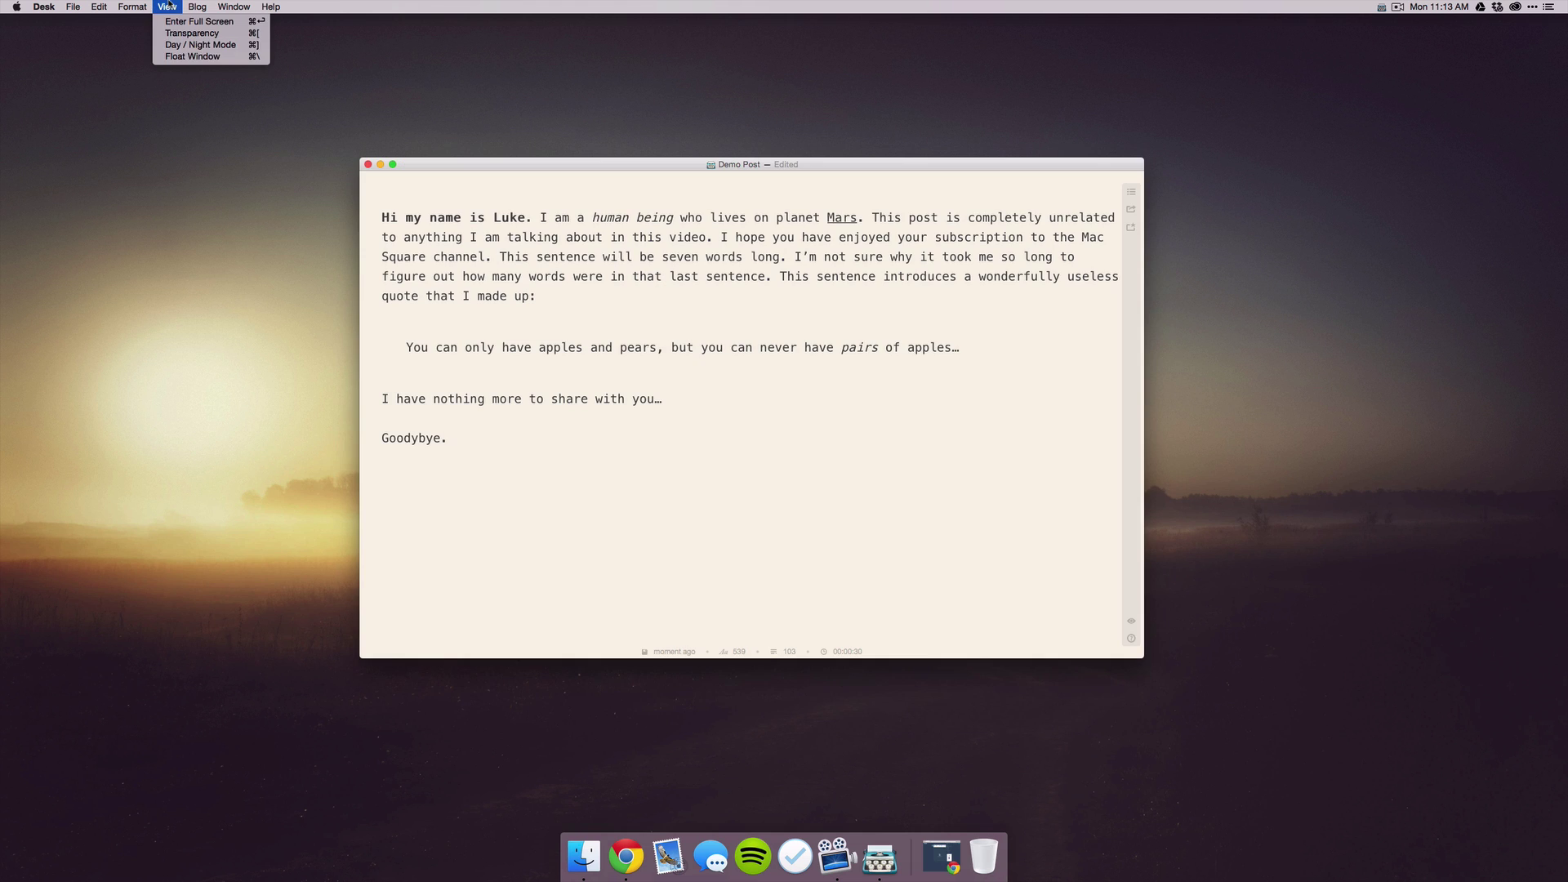
{"action": "left_click", "coordinate": [193, 57]}
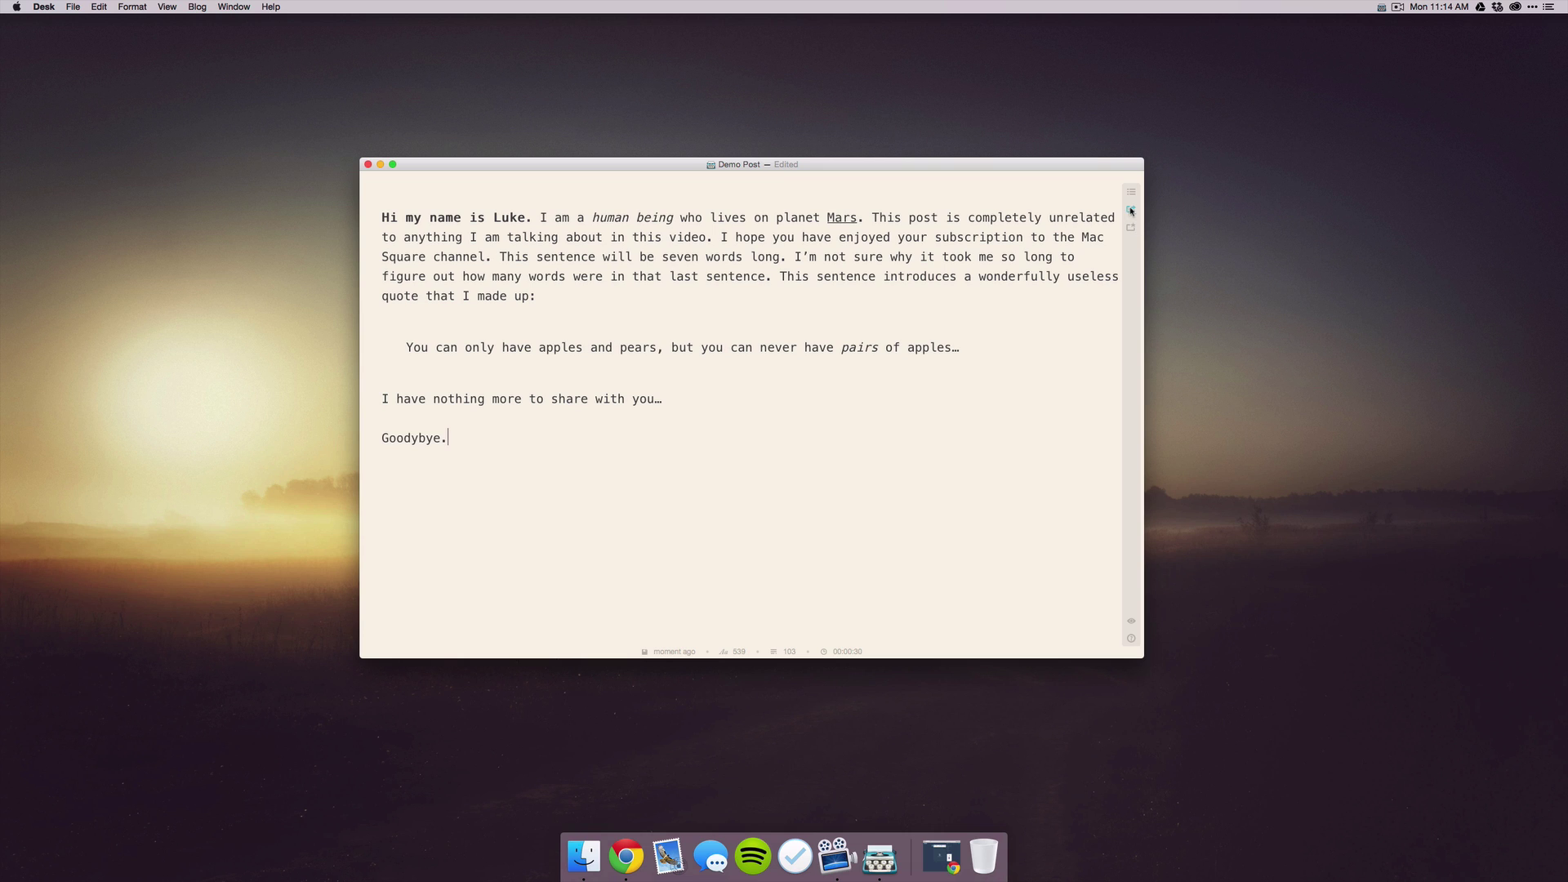
Step: Show My Blogs and browse the Add New Blog platform list without choosing one
{"action": "left_click", "coordinate": [1131, 209]}
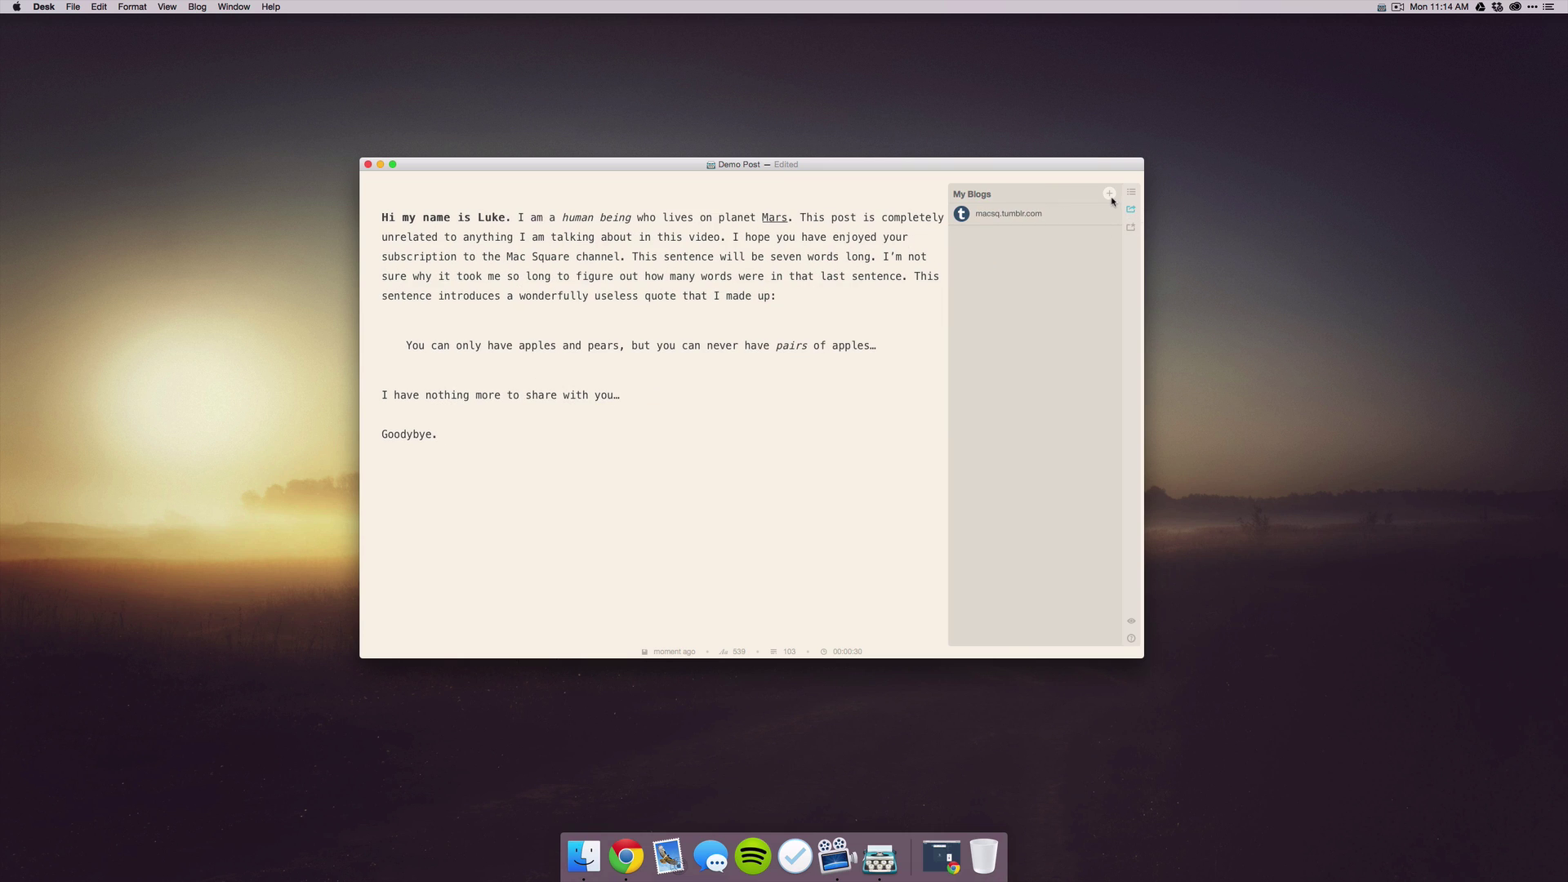
{"action": "left_click", "coordinate": [1110, 196]}
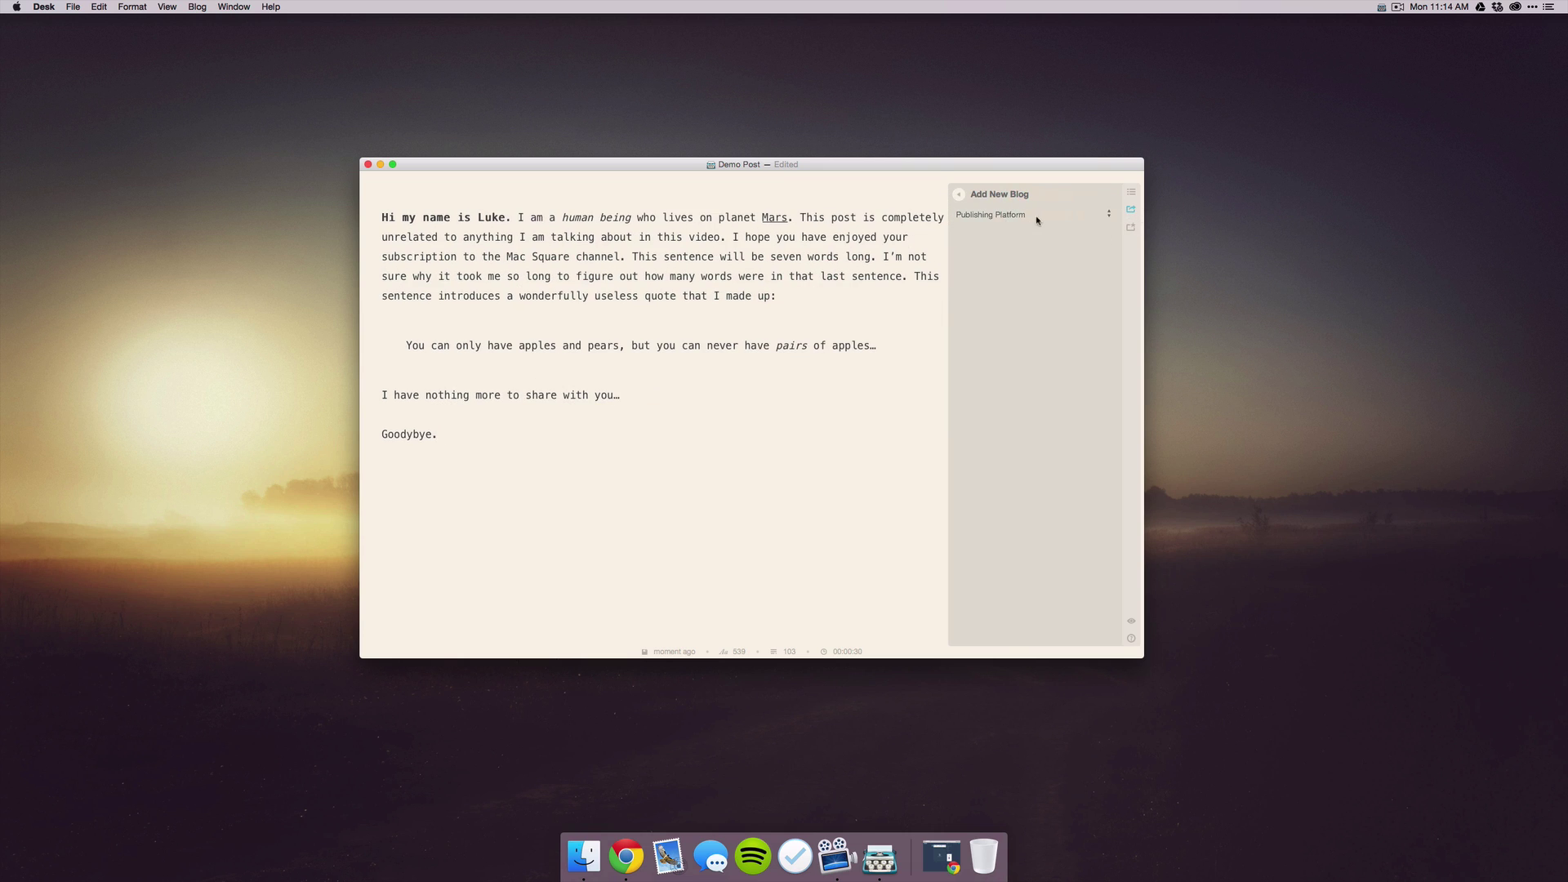
{"action": "left_click", "coordinate": [1015, 214]}
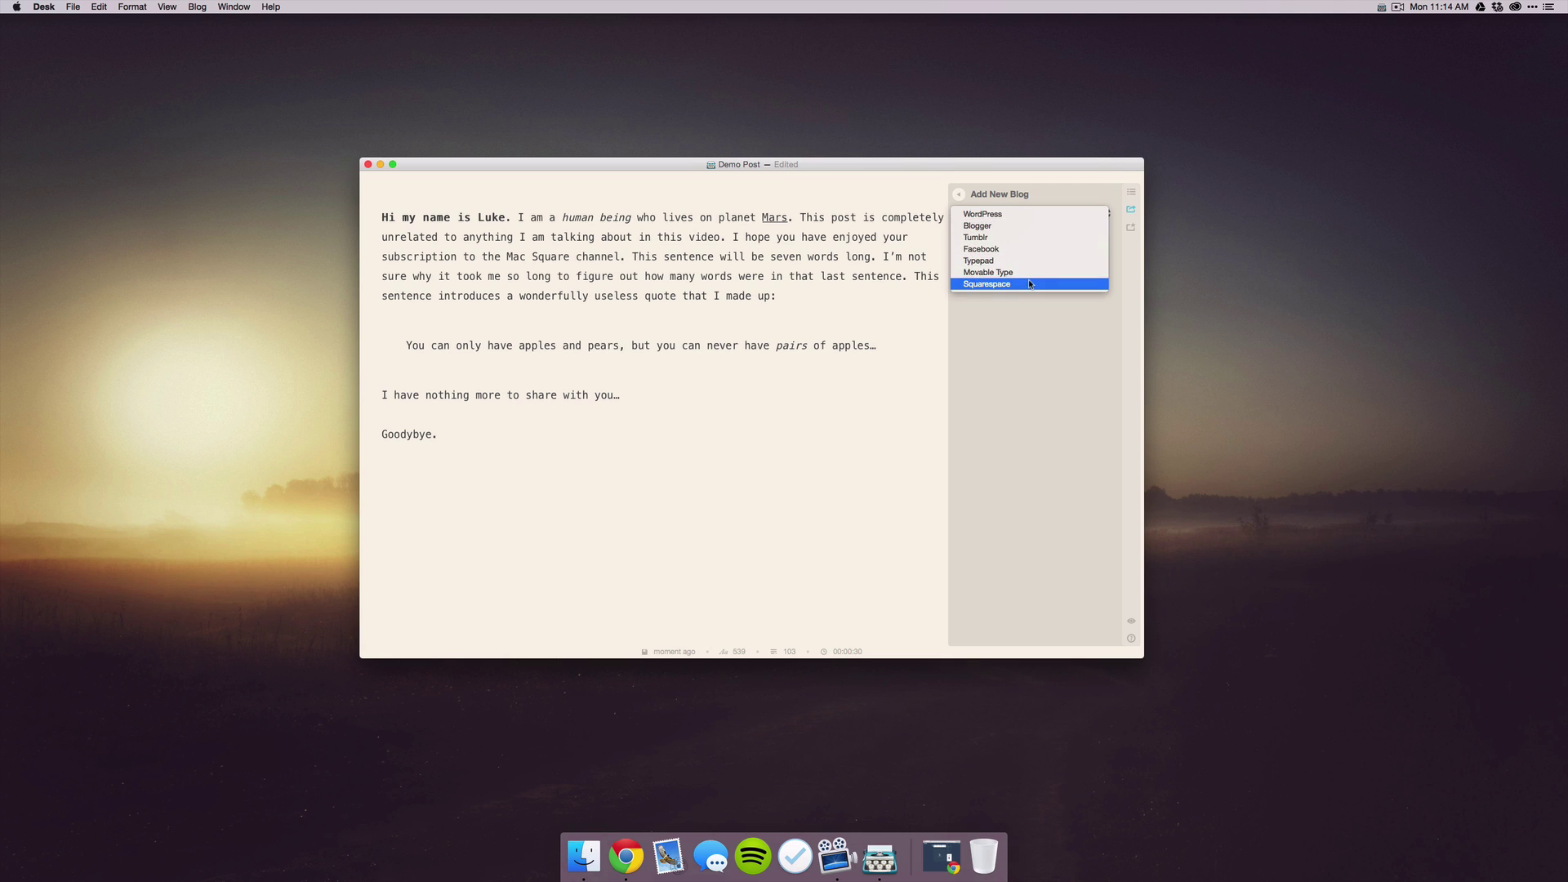
{"action": "left_click", "coordinate": [1028, 311]}
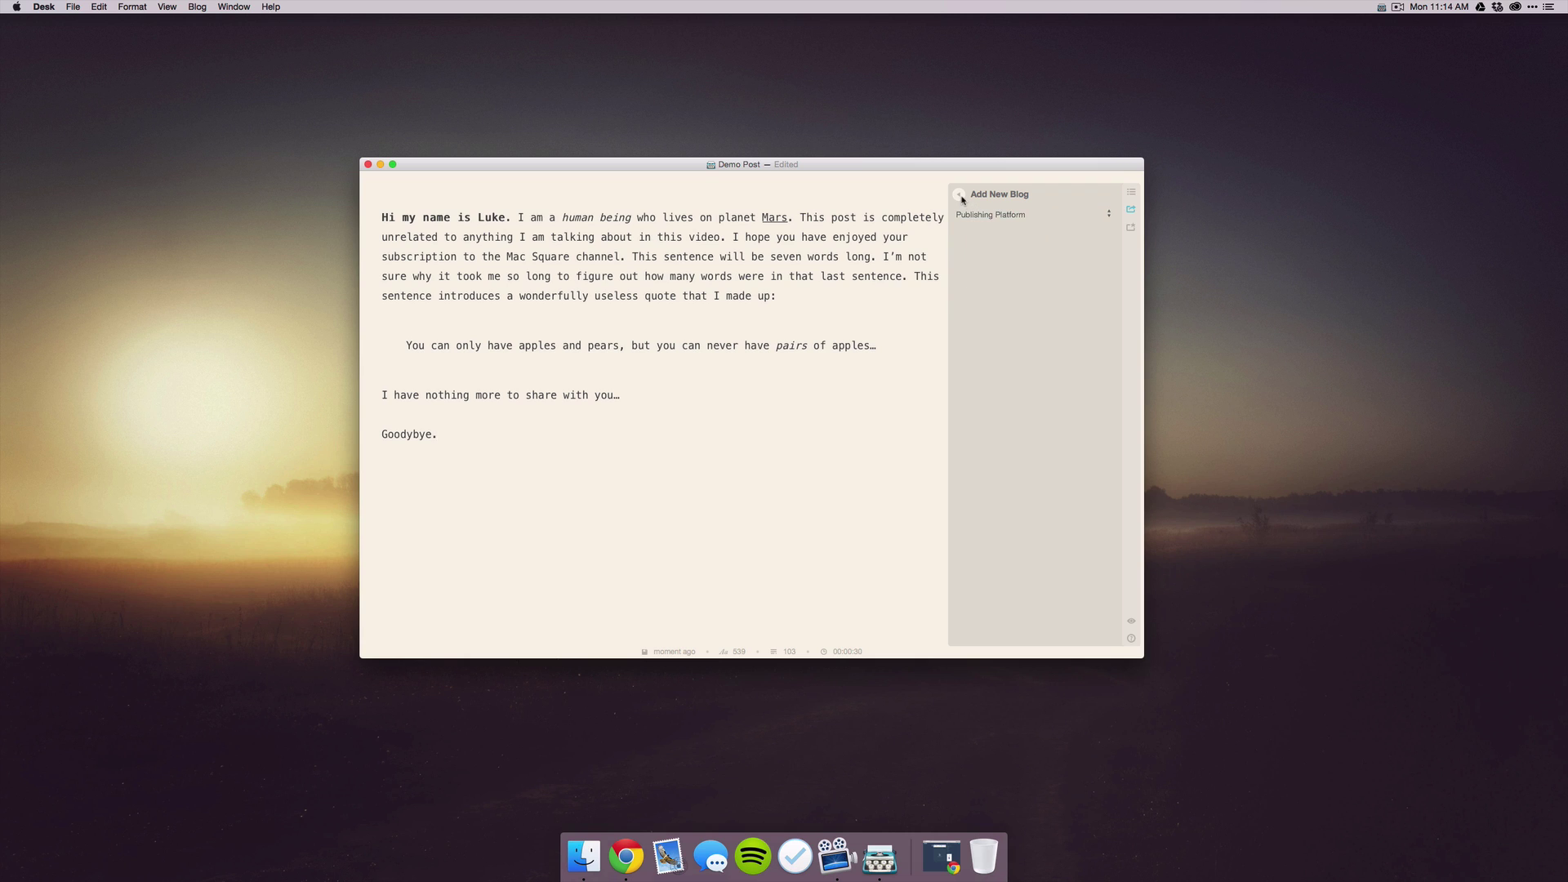
Step: Return to My Blogs and view the macsq.tumblr.com publishing settings, then go back
{"action": "left_click", "coordinate": [961, 196]}
{"action": "left_click", "coordinate": [1087, 215]}
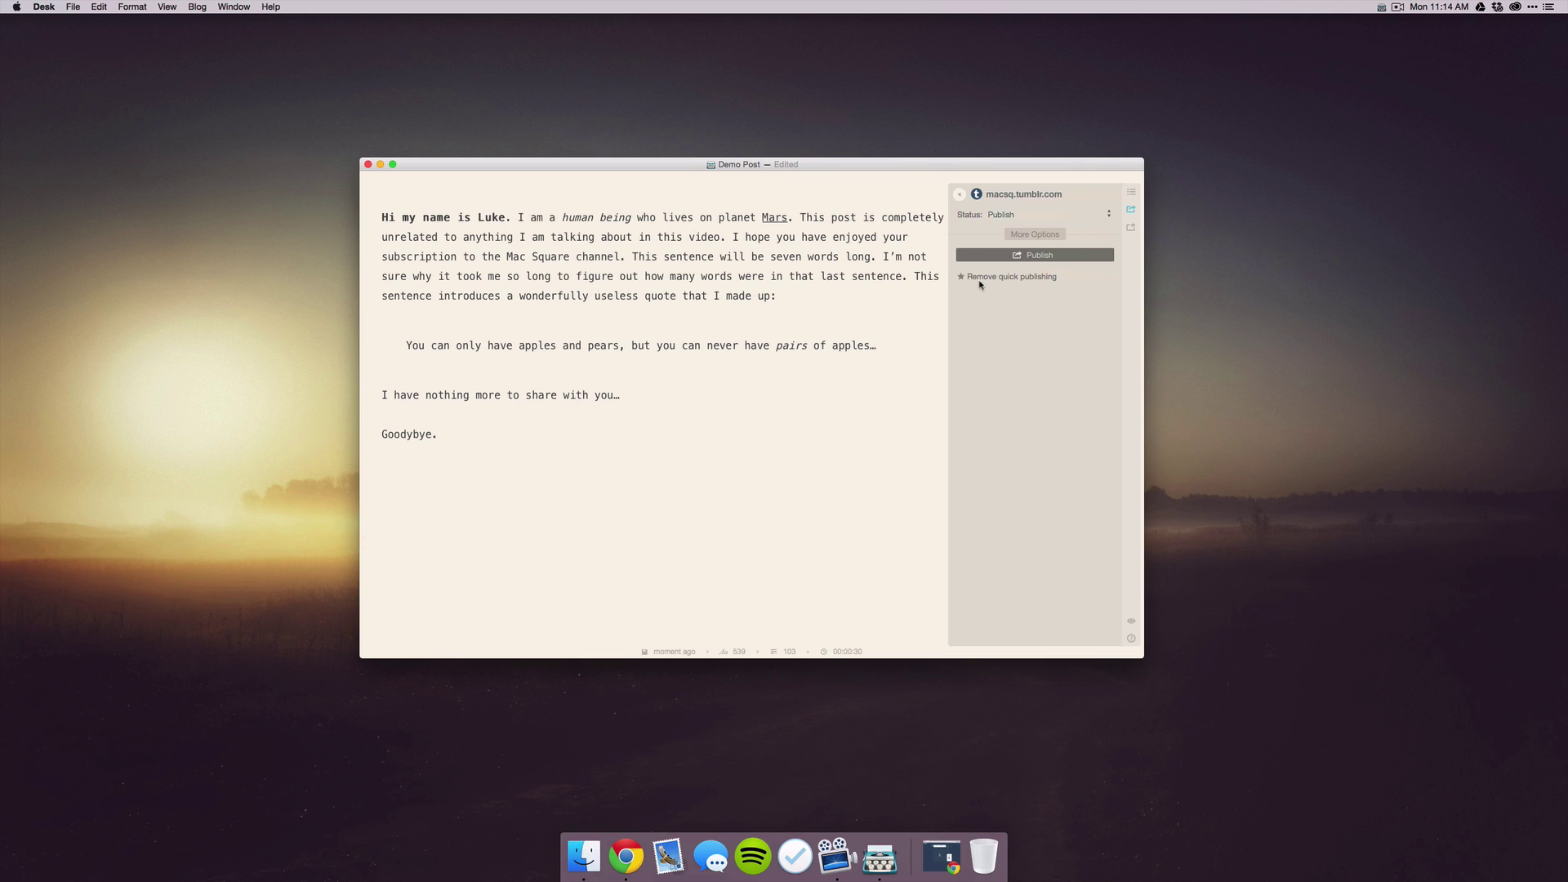
{"action": "left_click", "coordinate": [1034, 255]}
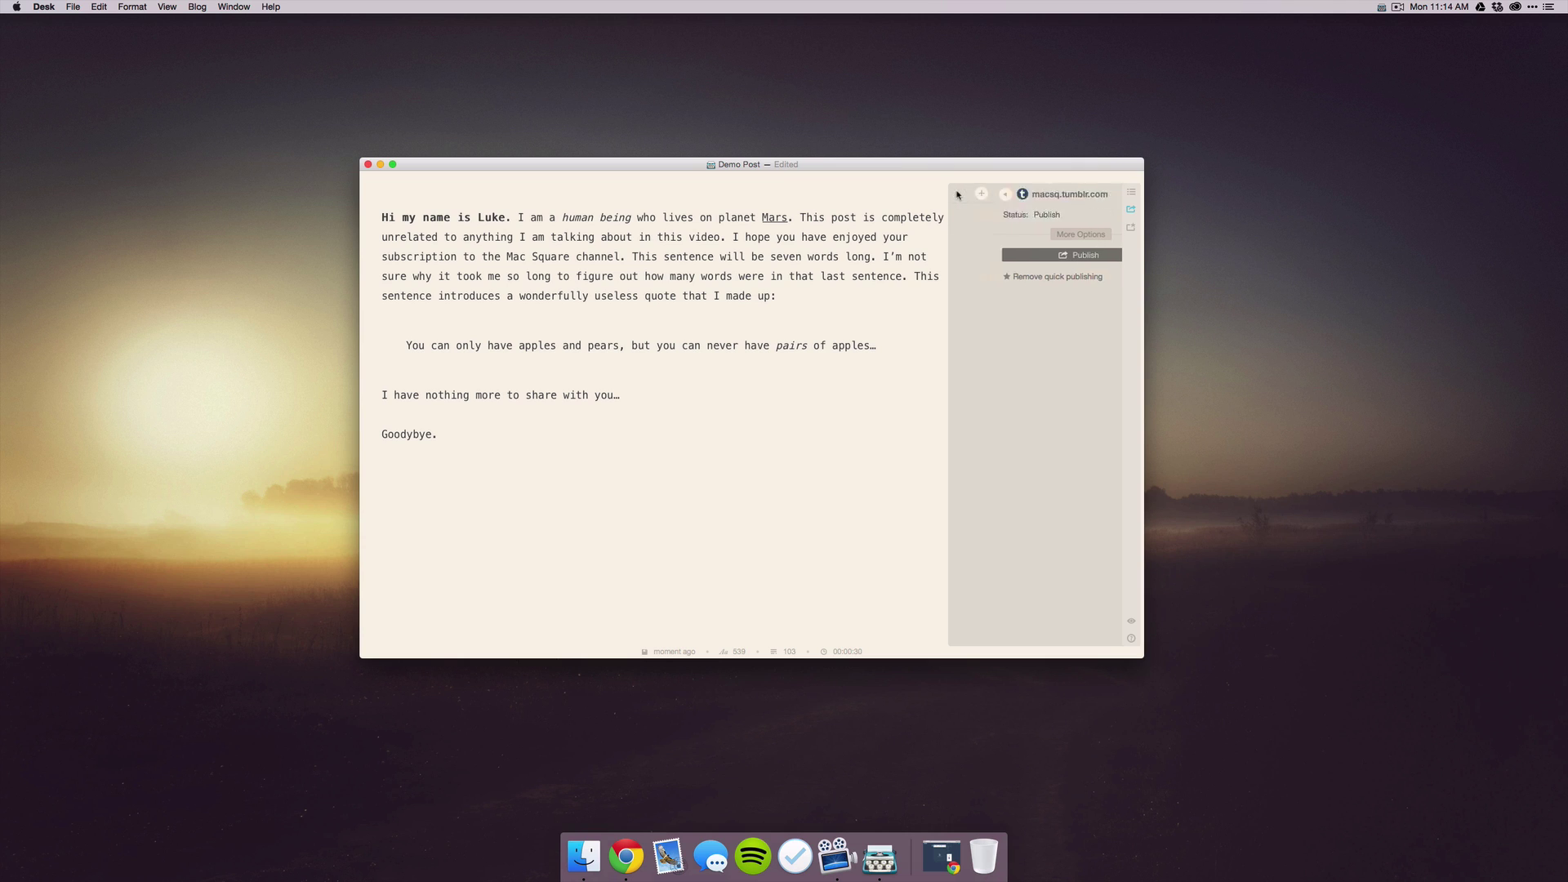
Step: Quick Publish Demo Post and confirm publishing to macsq.tumblr.com
{"action": "left_click", "coordinate": [166, 7]}
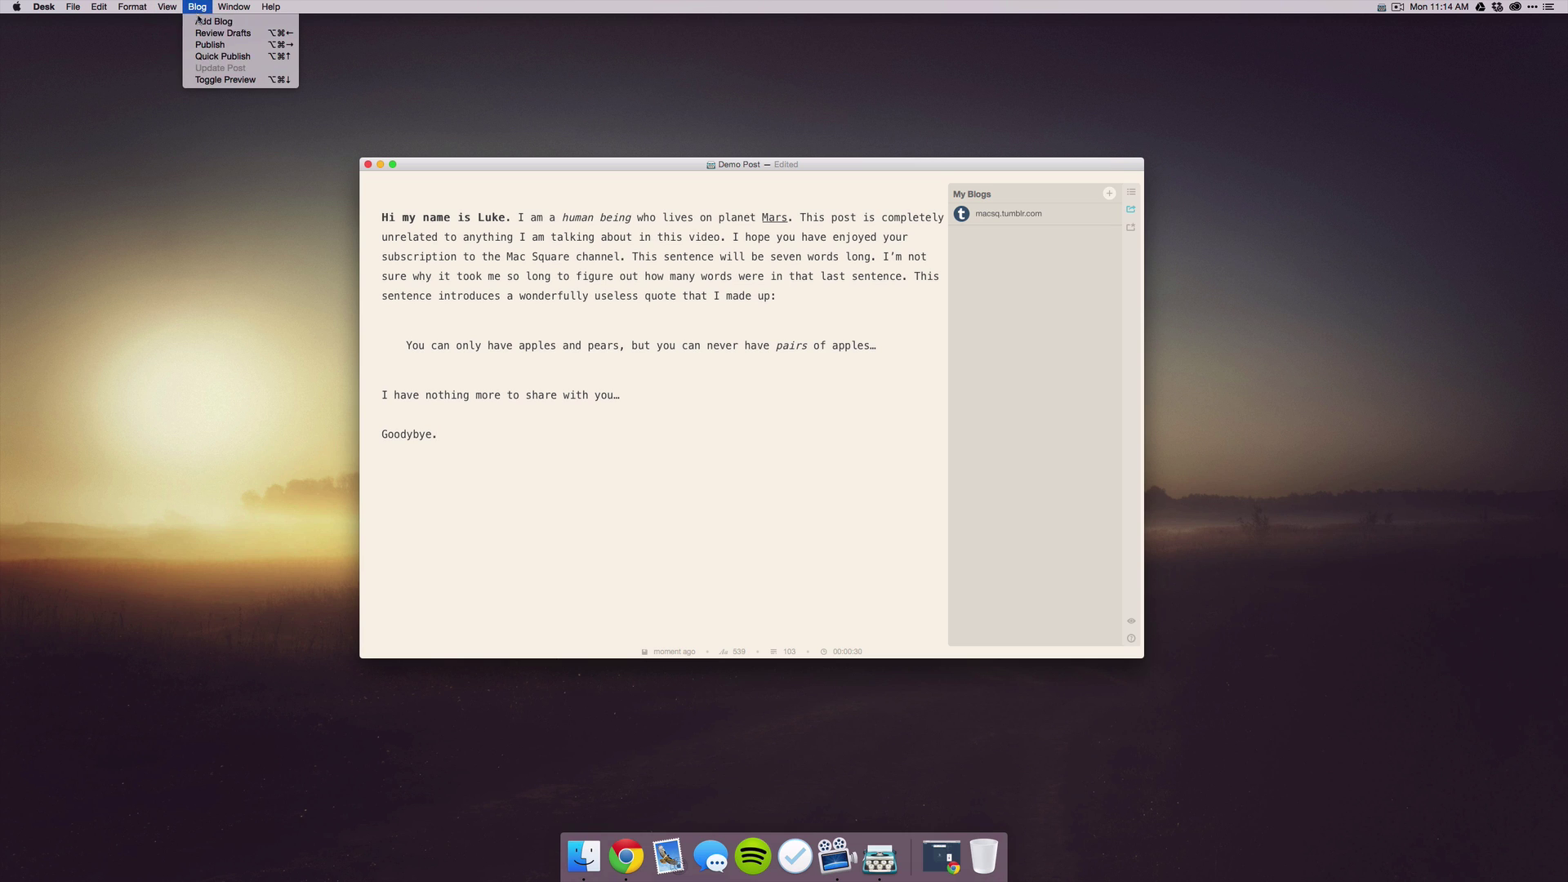
{"action": "left_click", "coordinate": [218, 57]}
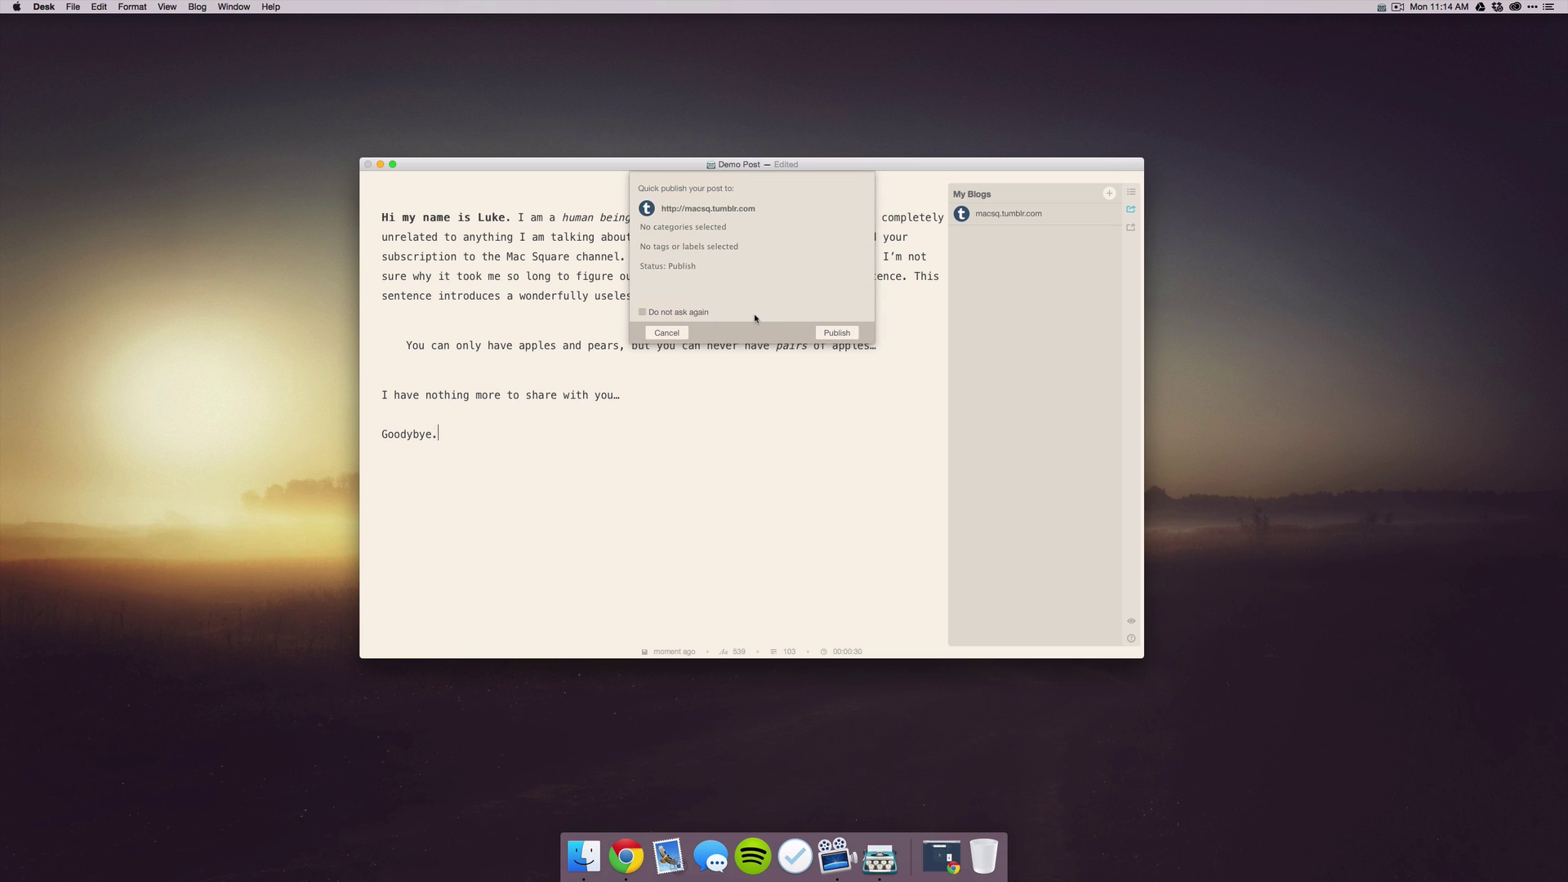
{"action": "left_click", "coordinate": [834, 333]}
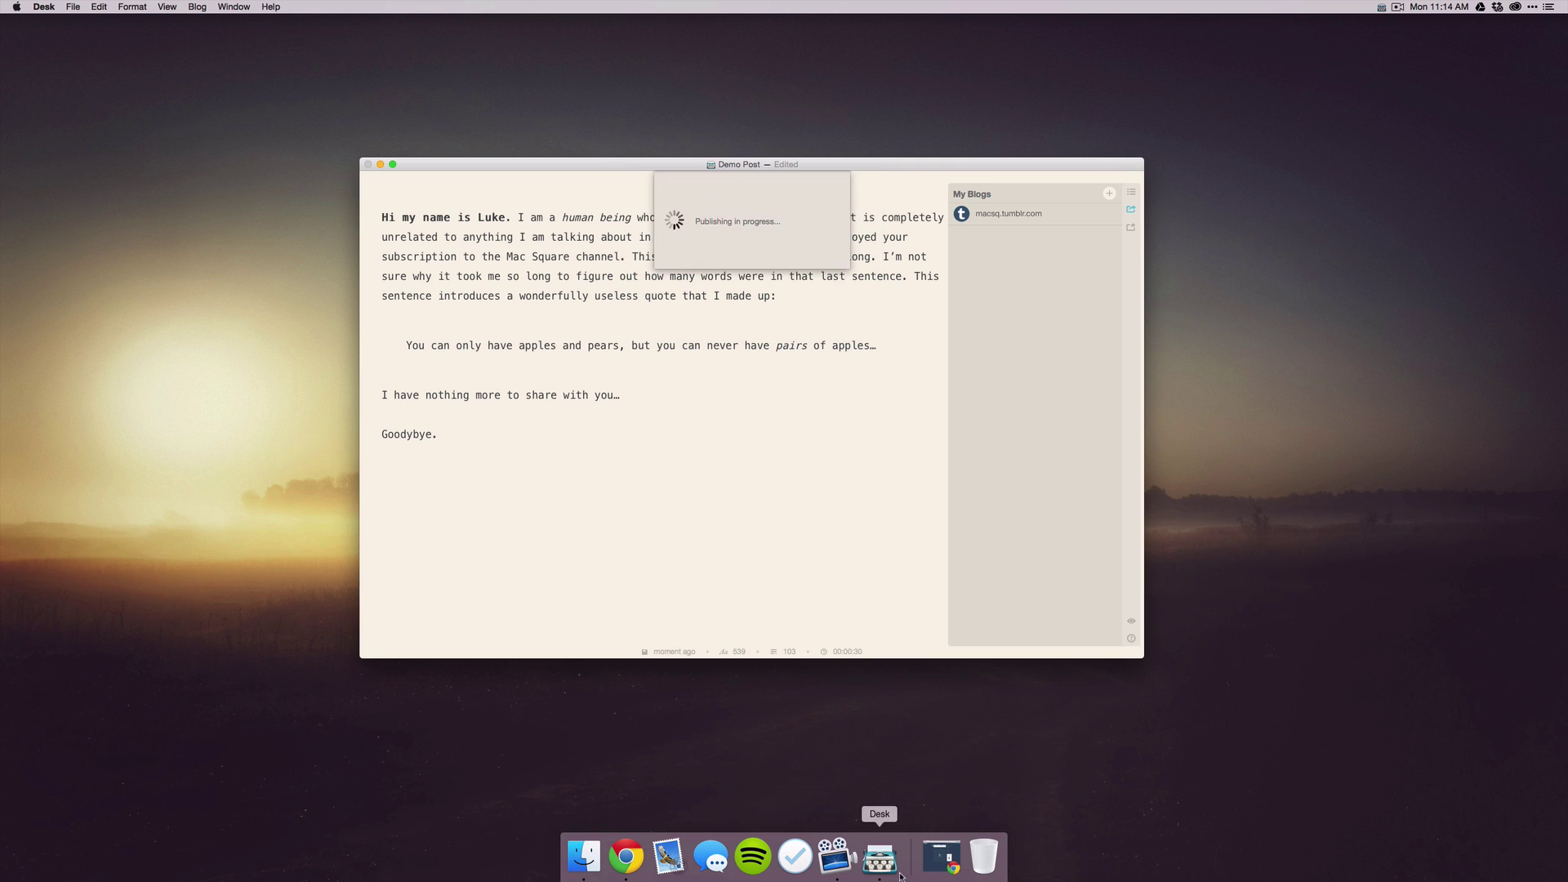
Step: Bring up the Tumblr blog in Chrome, minimize Desk, and reload the page to show Demo Post
{"action": "left_click", "coordinate": [925, 876]}
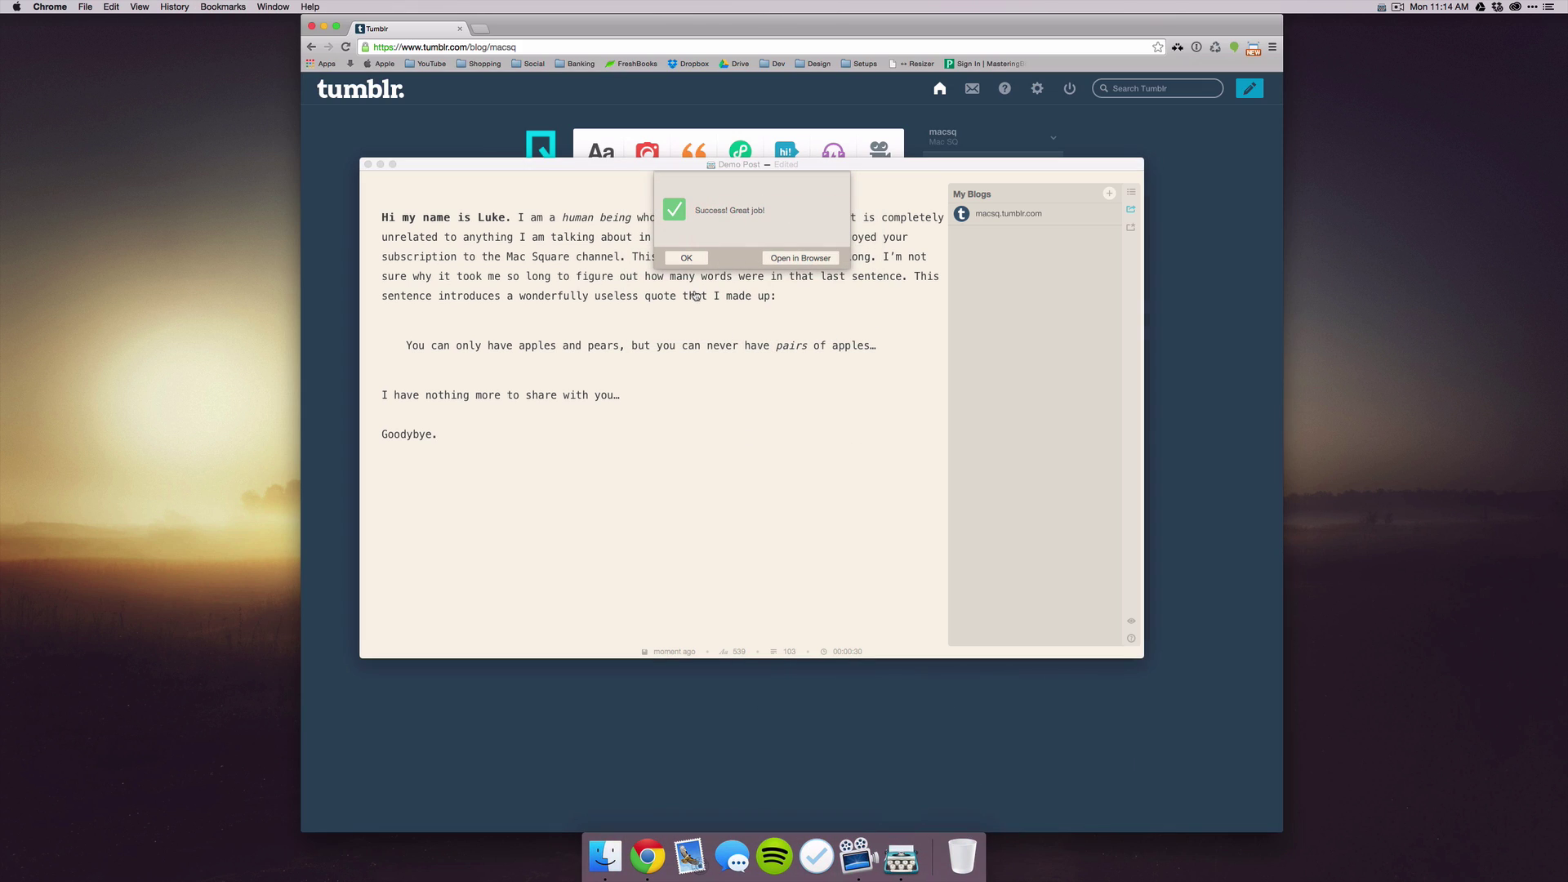
{"action": "left_click", "coordinate": [380, 164]}
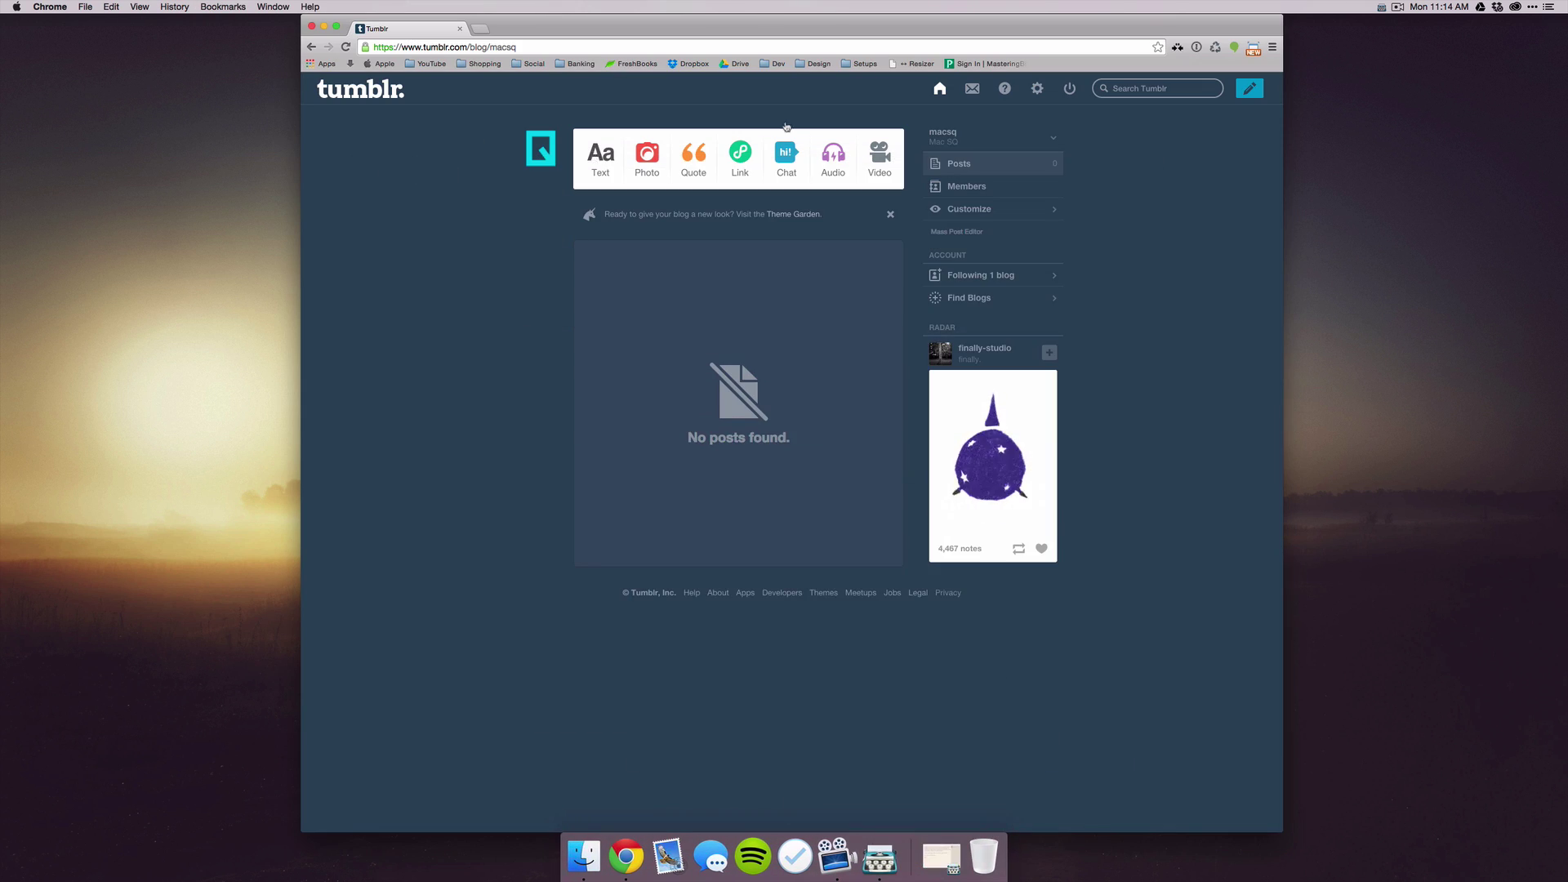
{"action": "left_click", "coordinate": [346, 47]}
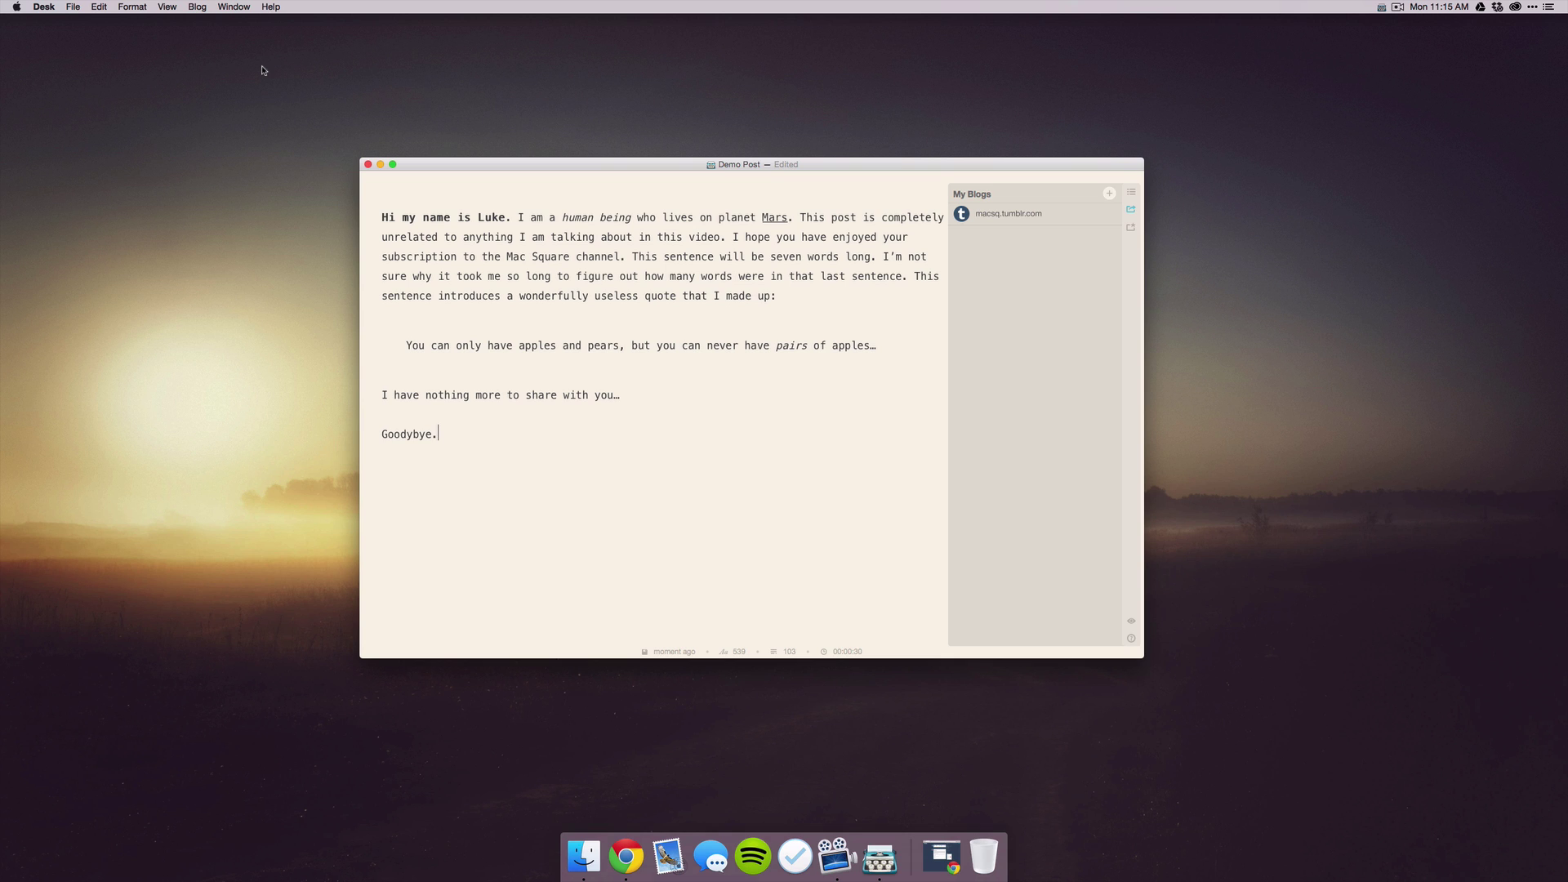
Step: Toggle Float Window for the Desk editor
{"action": "left_click", "coordinate": [197, 6]}
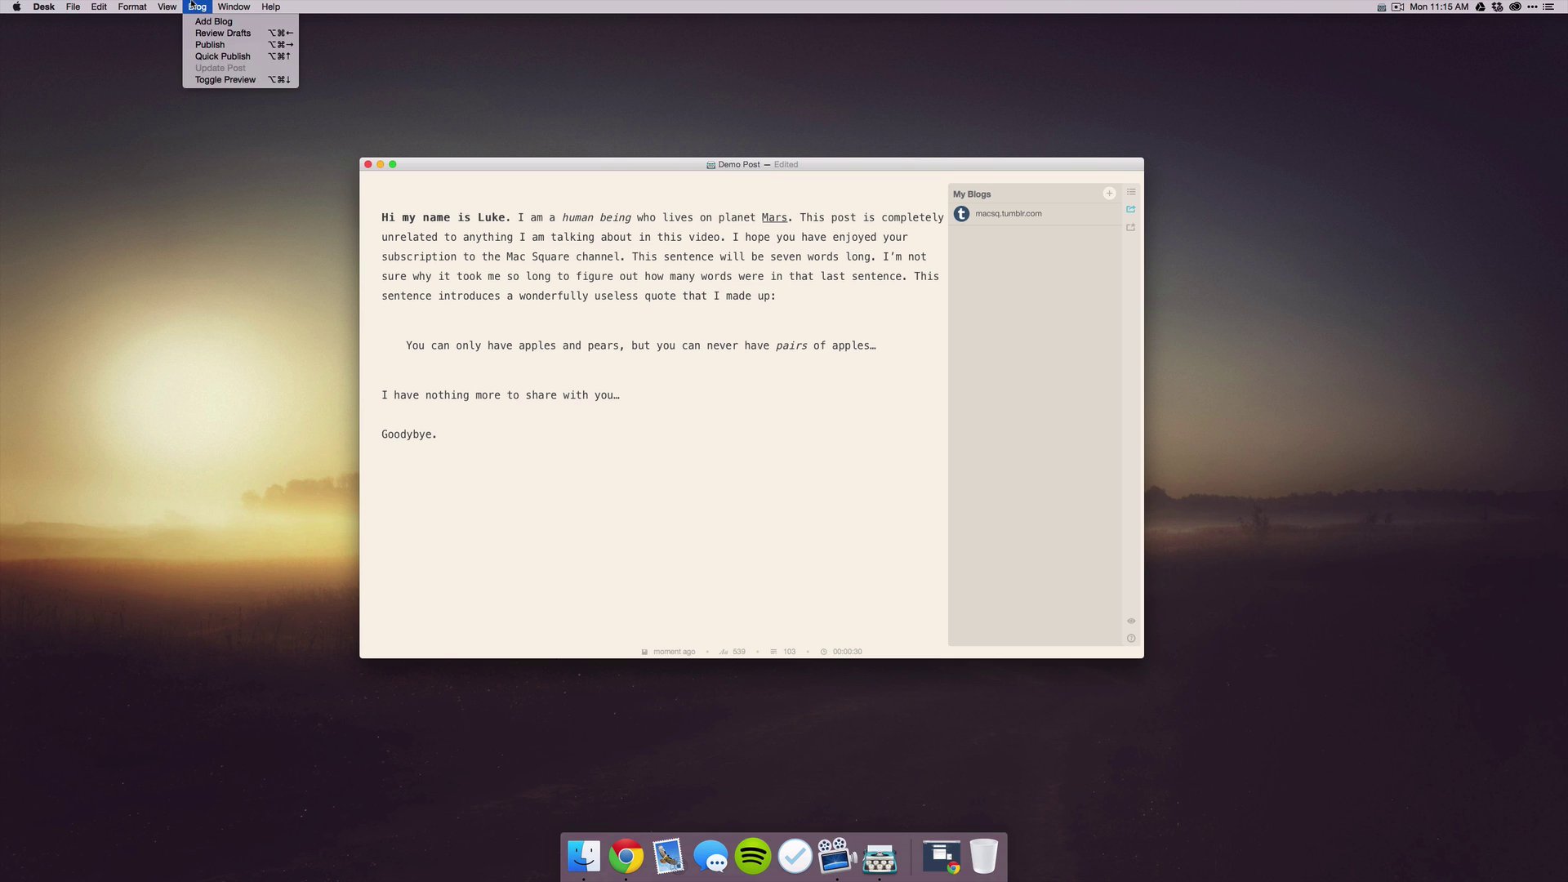
{"action": "mouse_move", "coordinate": [174, 4]}
{"action": "left_click", "coordinate": [183, 56]}
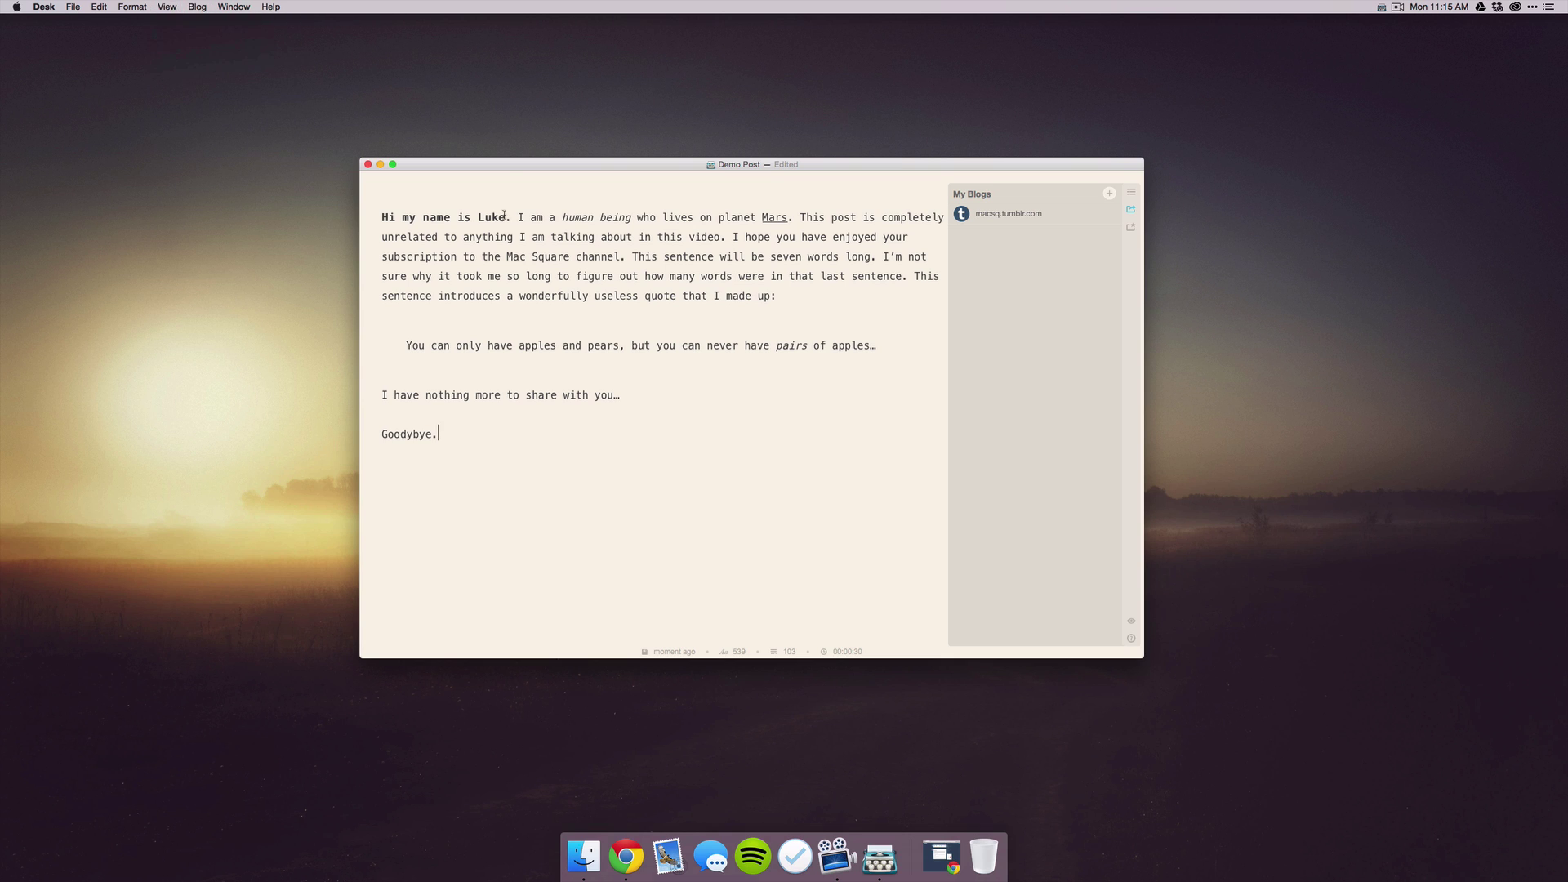
Step: Restore the Tumblr blog and Desk windows, then hide both to leave the bare desktop
{"action": "left_click", "coordinate": [622, 867]}
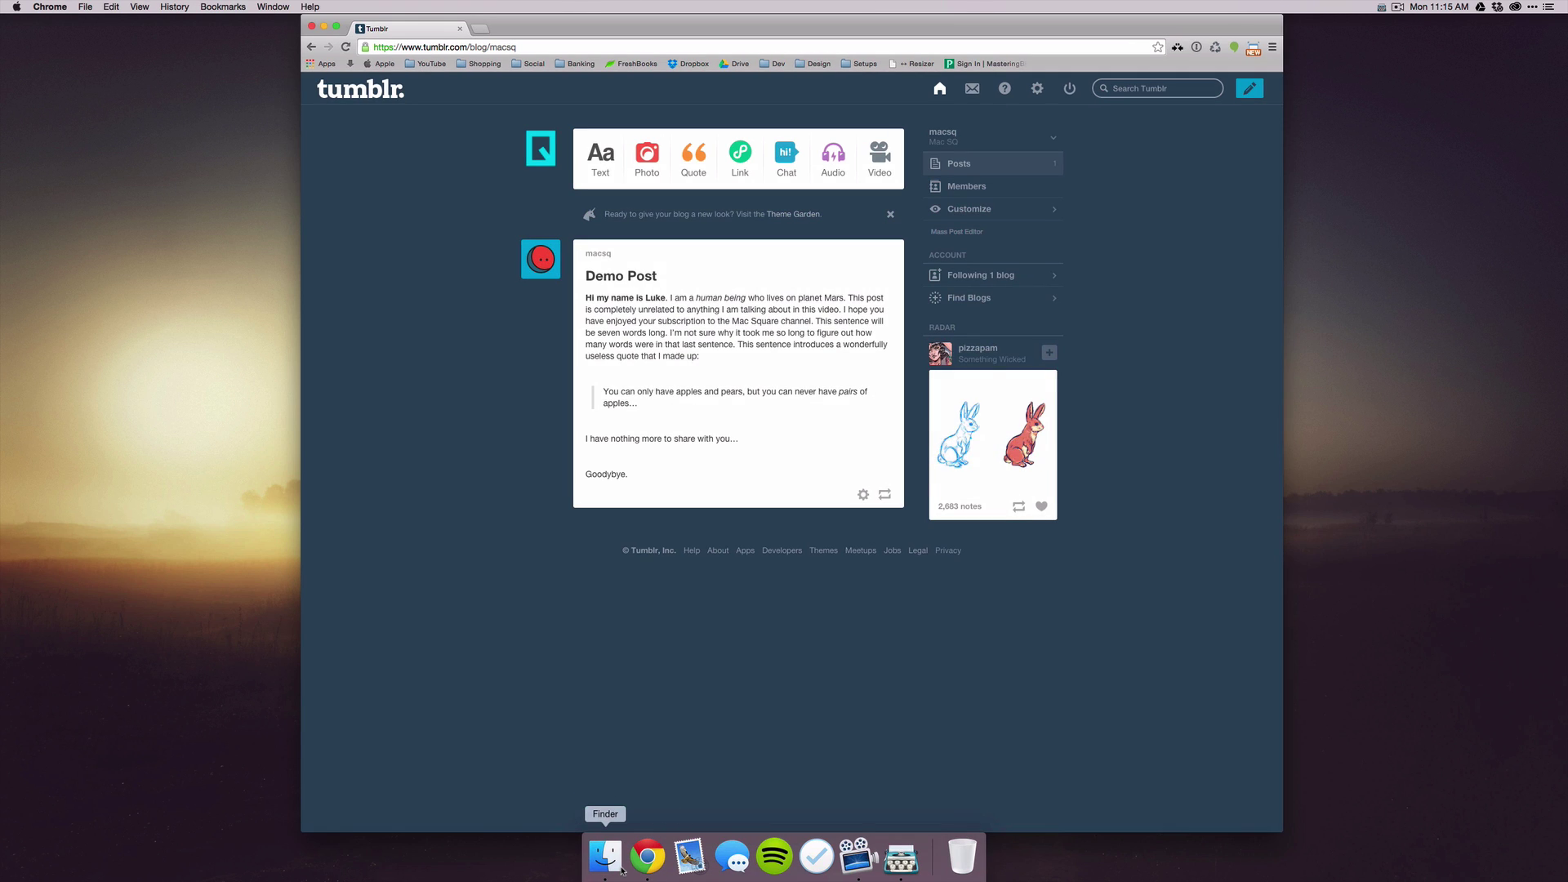
{"action": "left_click", "coordinate": [900, 856]}
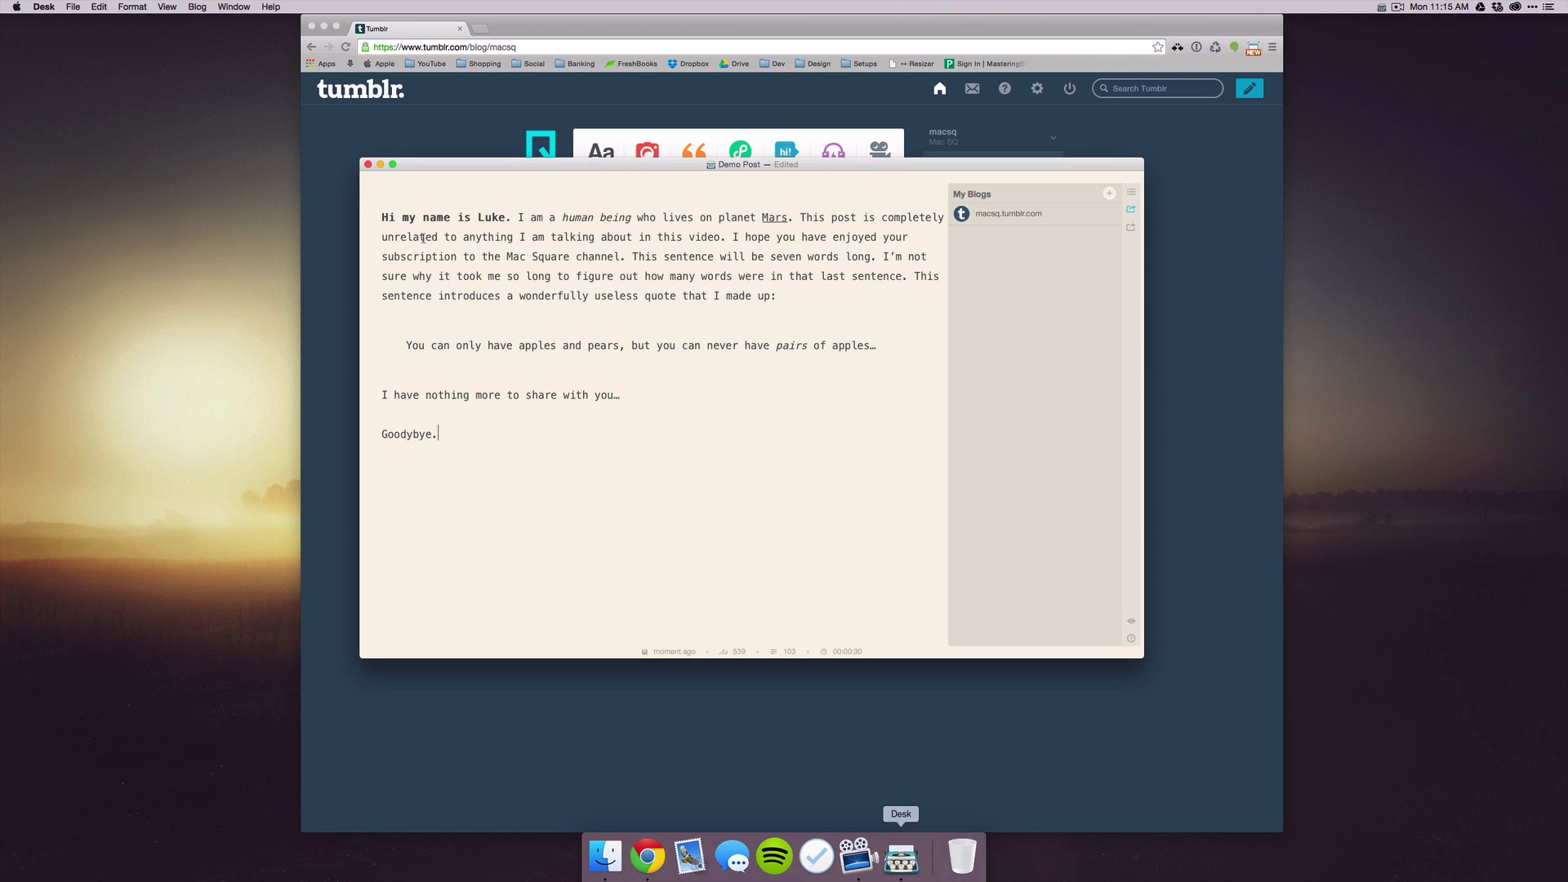
{"action": "left_click", "coordinate": [169, 7]}
{"action": "left_click", "coordinate": [578, 41]}
{"action": "left_click", "coordinate": [579, 41]}
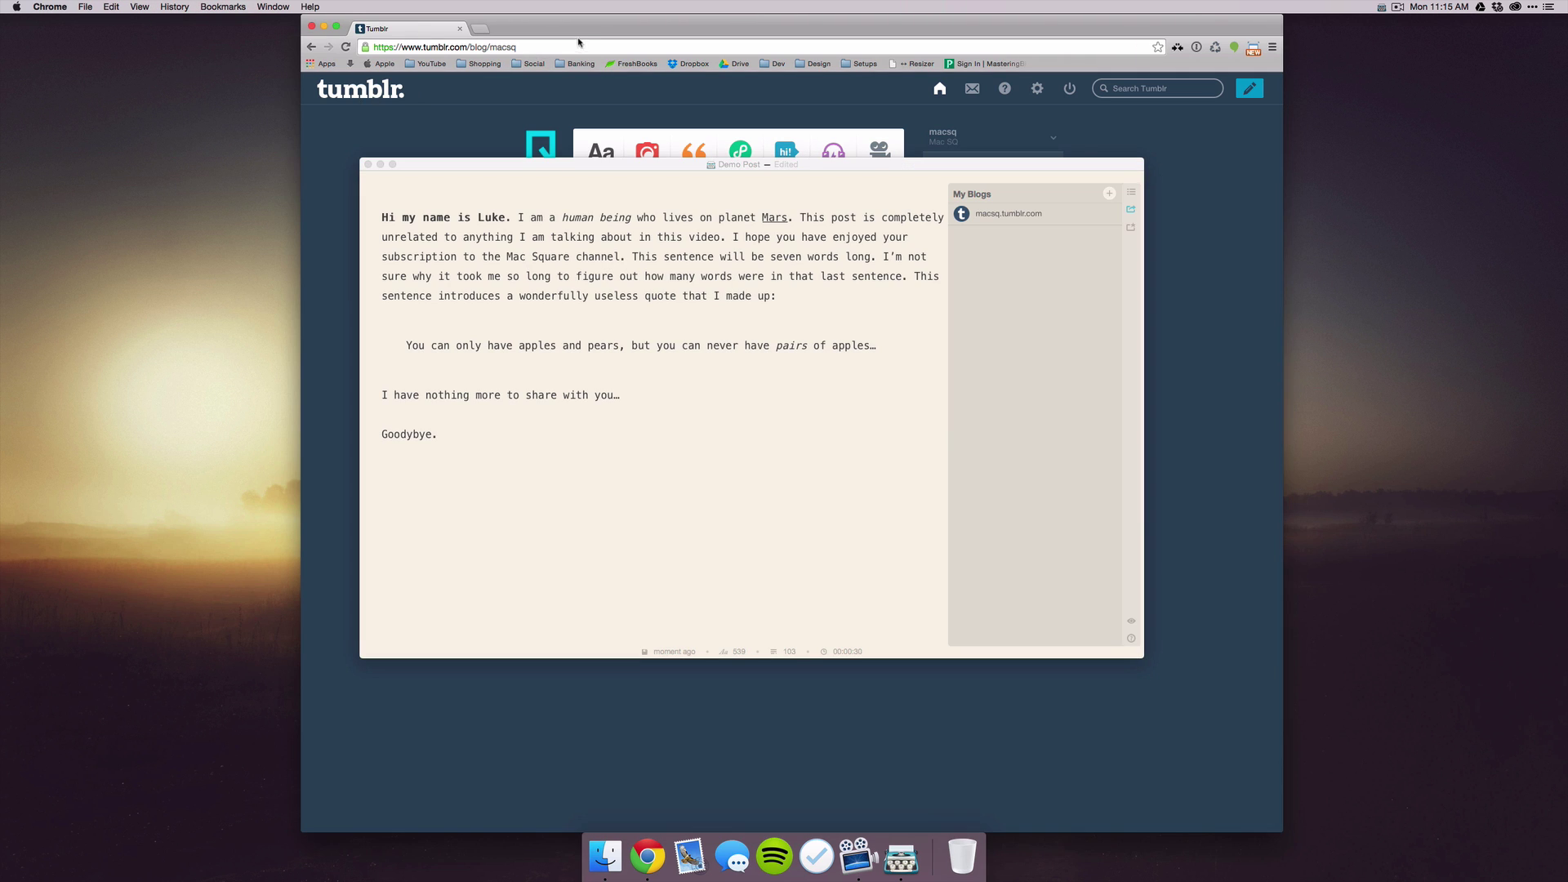
{"action": "mouse_move", "coordinate": [578, 41]}
{"action": "left_mouse_down"}
{"action": "mouse_move", "coordinate": [838, 32]}
{"action": "mouse_move", "coordinate": [519, 25]}
{"action": "mouse_move", "coordinate": [610, 20]}
{"action": "mouse_move", "coordinate": [579, 15]}
{"action": "left_mouse_up"}
{"action": "key", "text": "F11"}
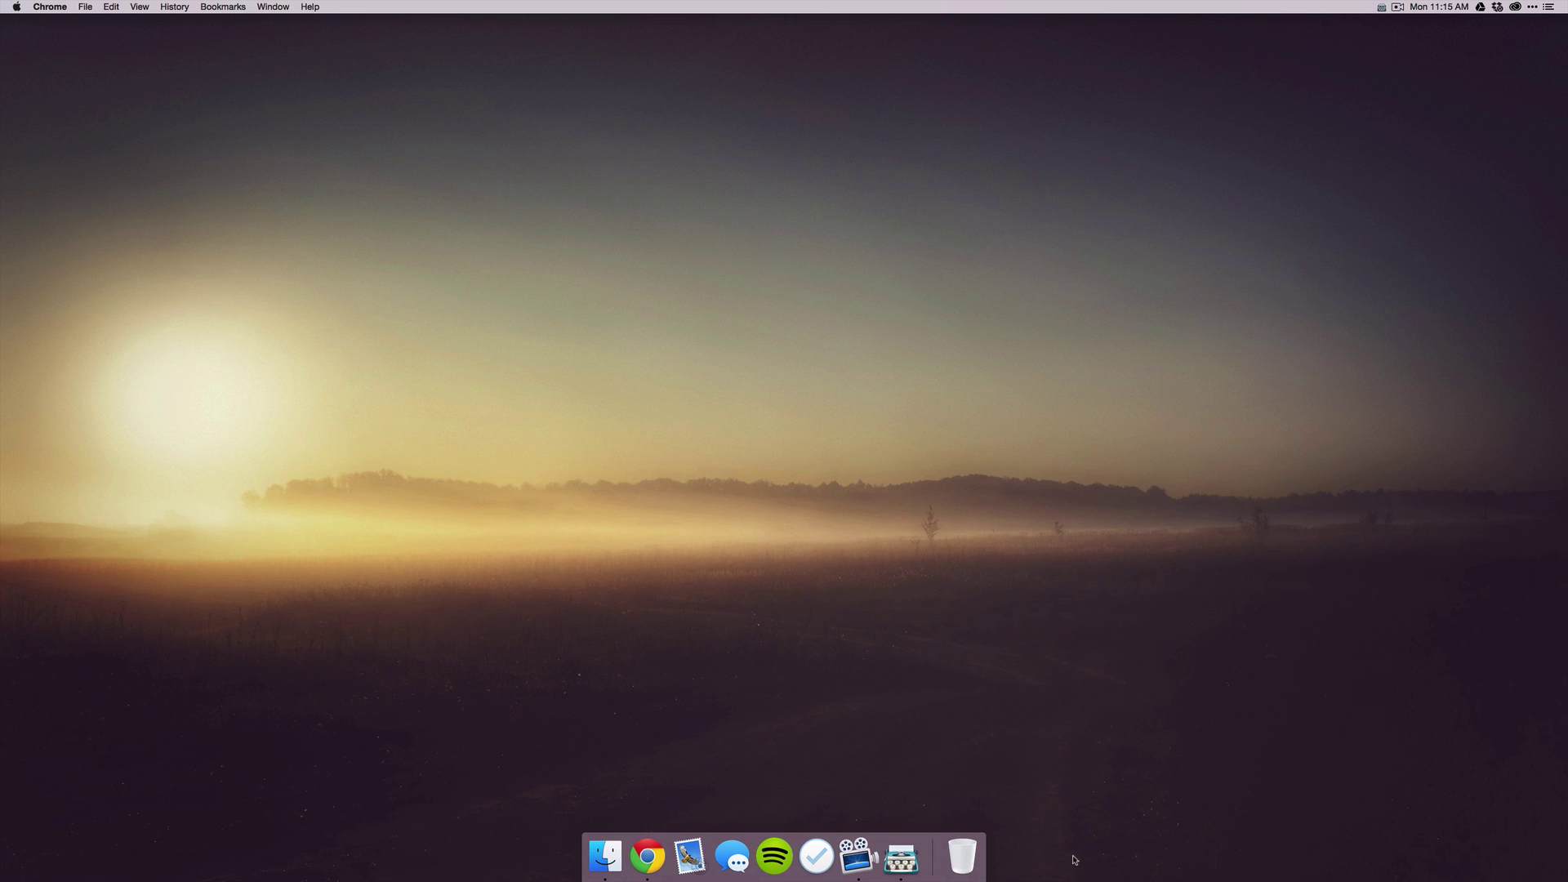